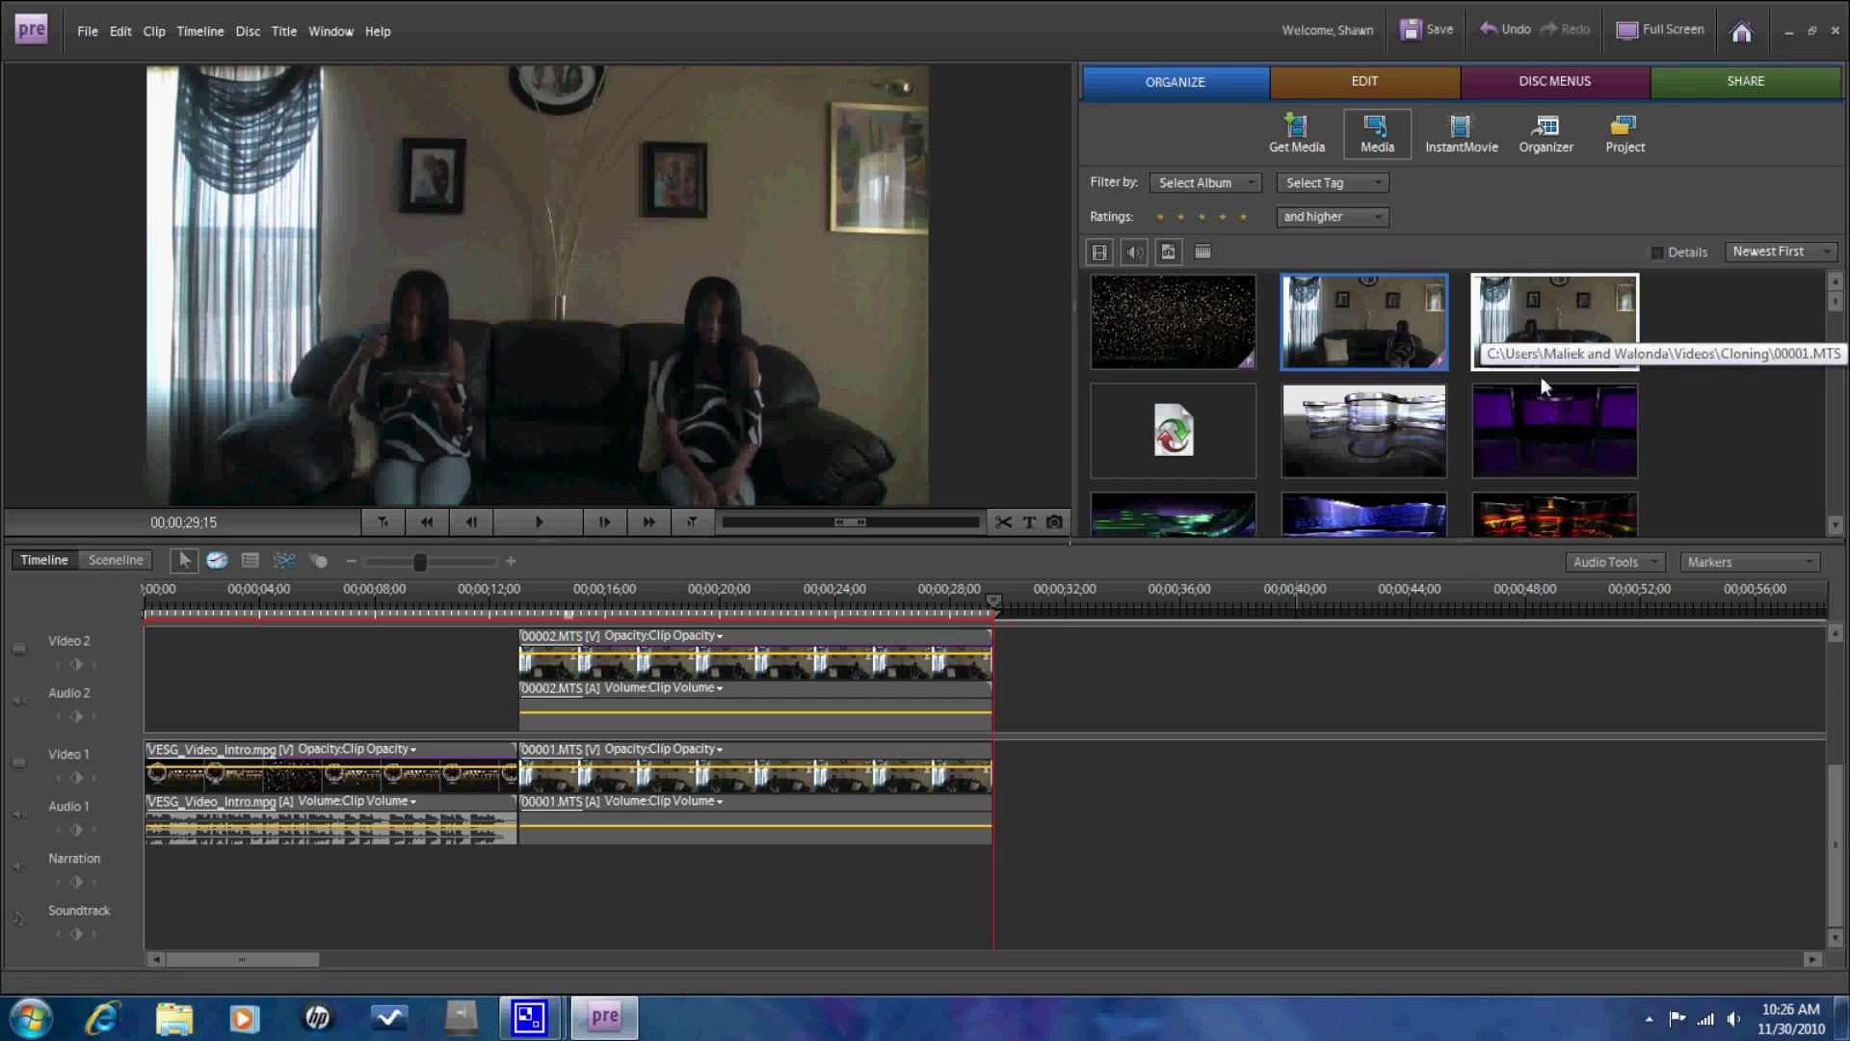
Place 00001.MTS on Video 1 and 00002.MTS above it on Video 2, then move the playhead onto them.
click(1564, 316)
drag(1563, 316, 1006, 795)
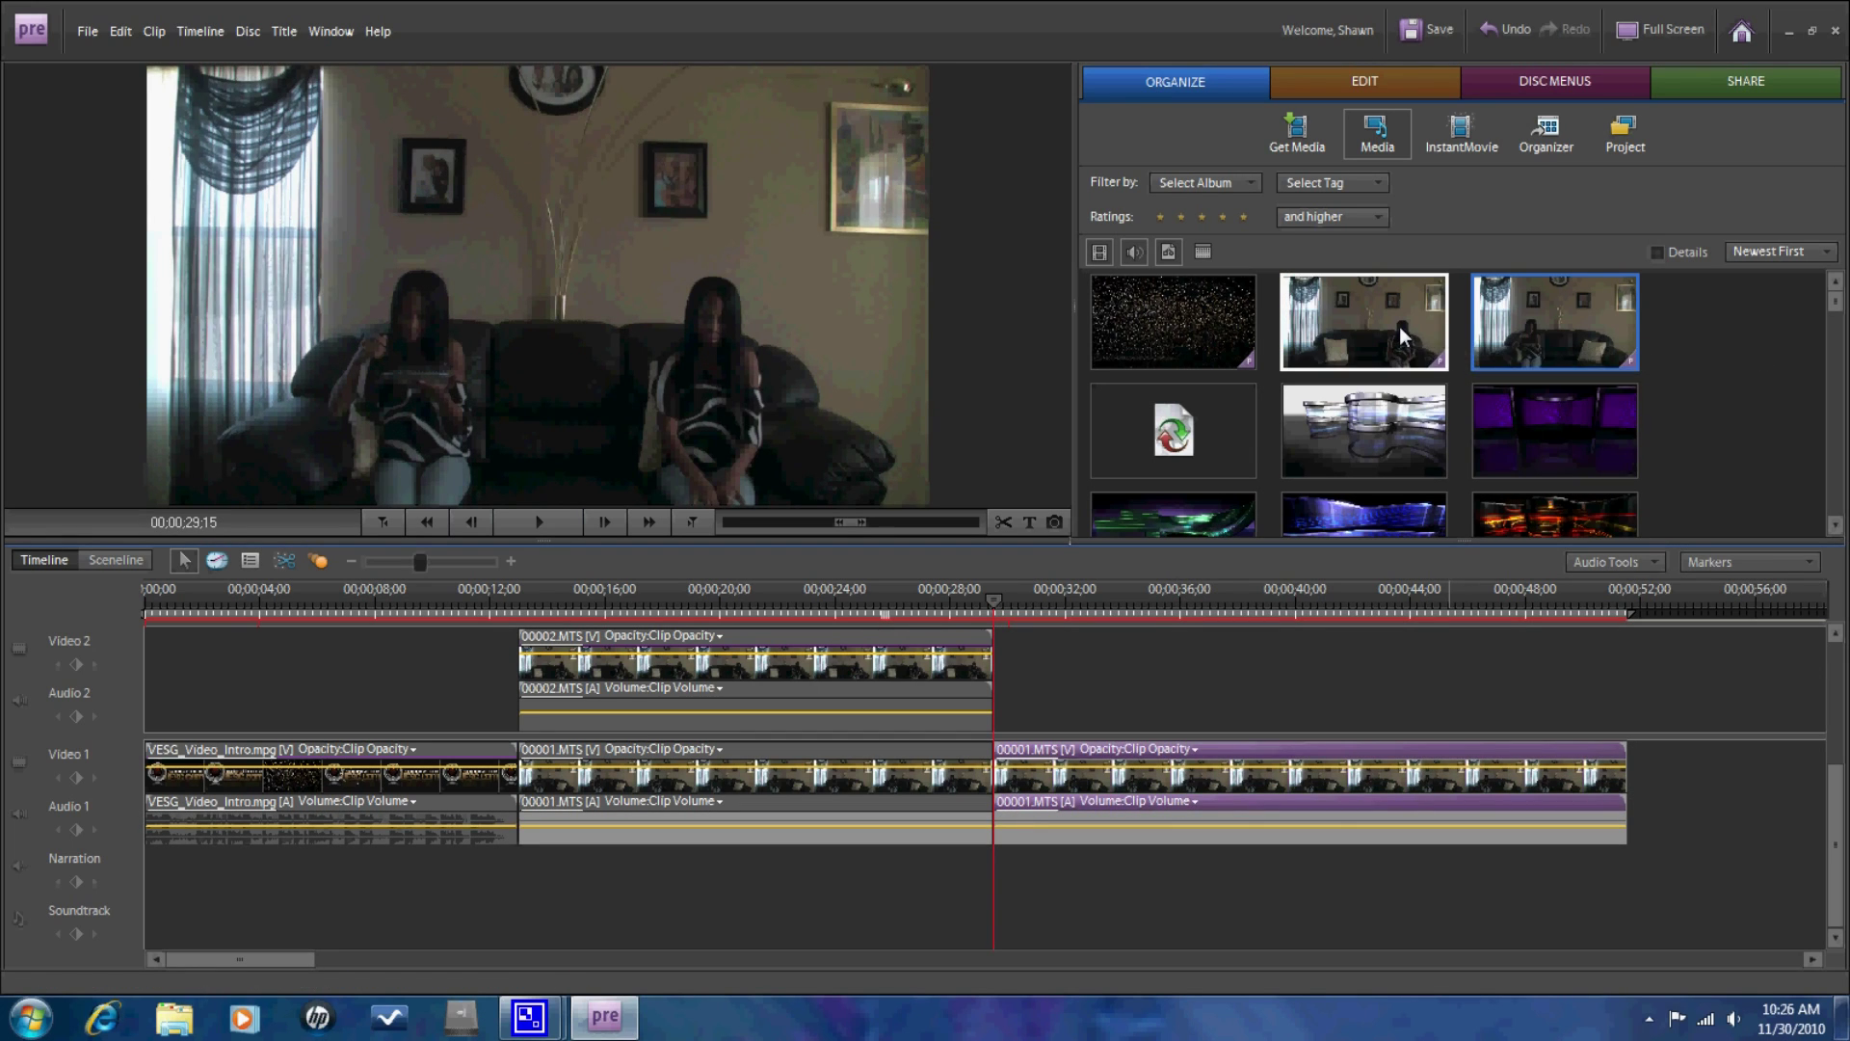
drag(1376, 331, 998, 686)
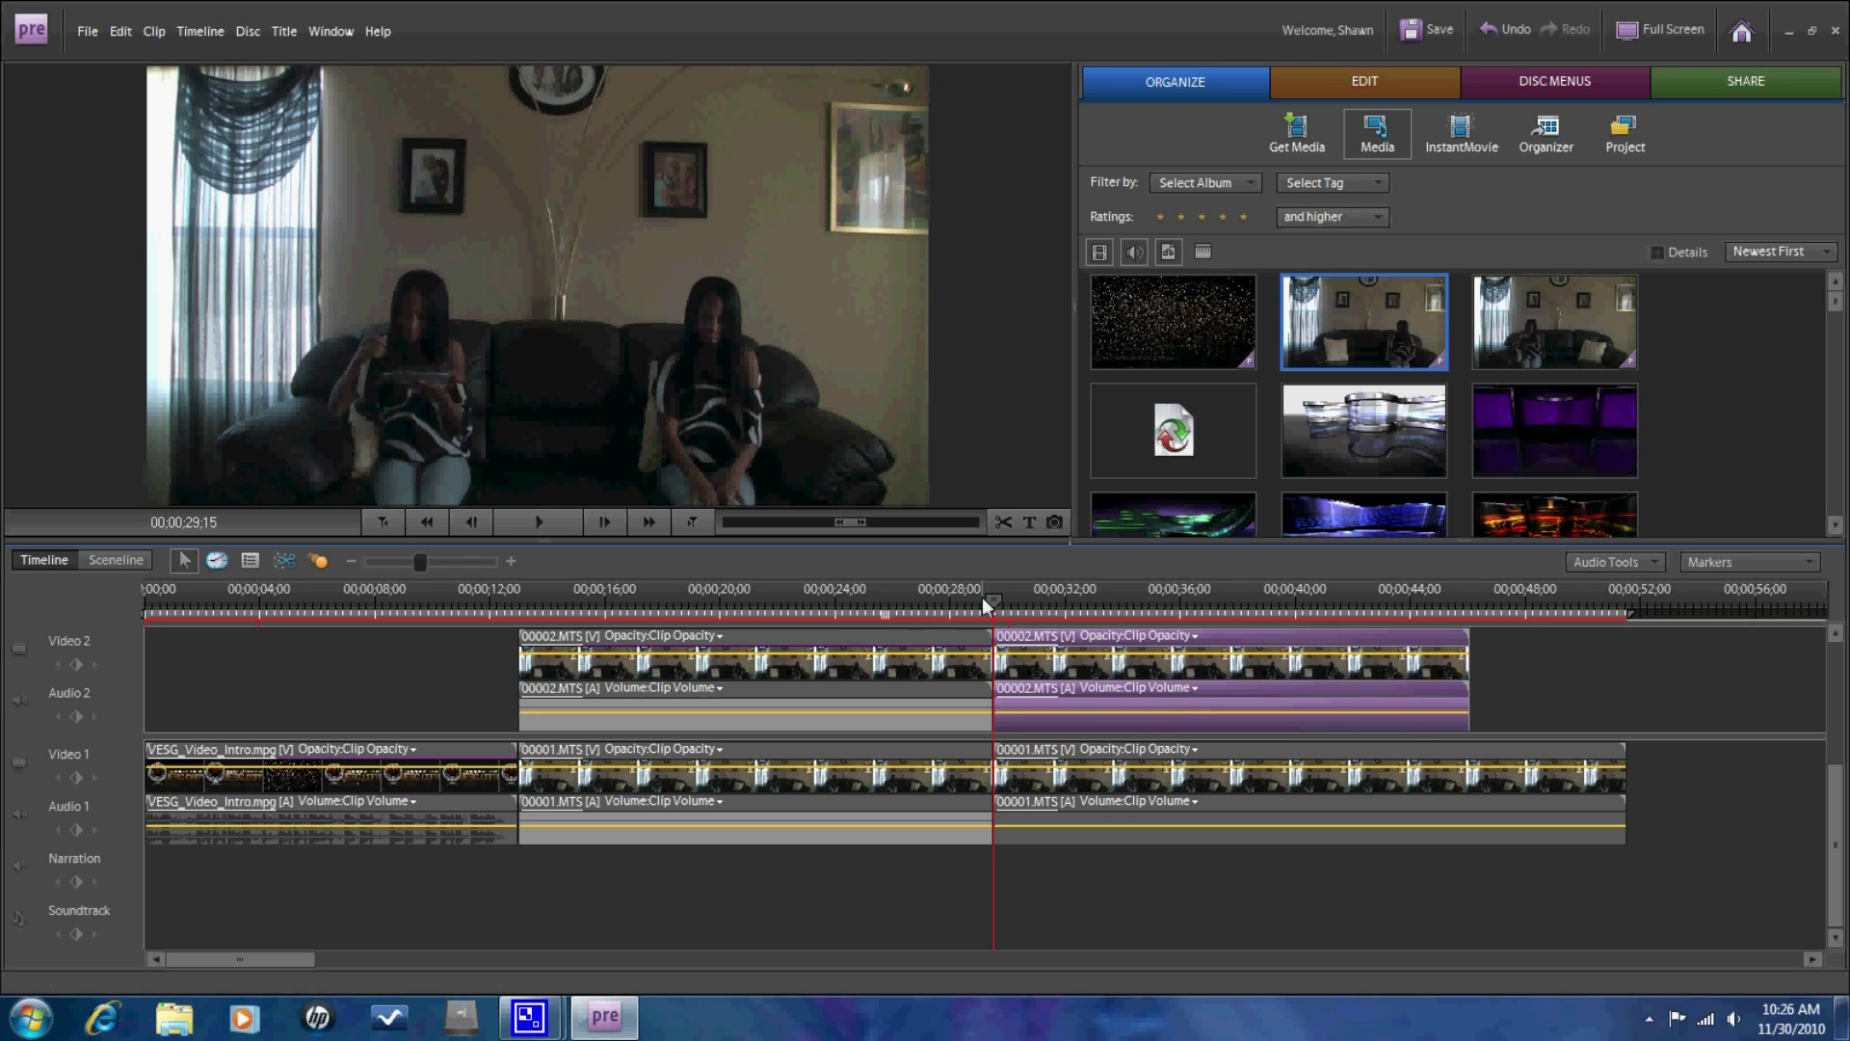
mouse_move(986, 598)
mouse_down()
mouse_move(1389, 593)
mouse_move(1016, 609)
mouse_up()
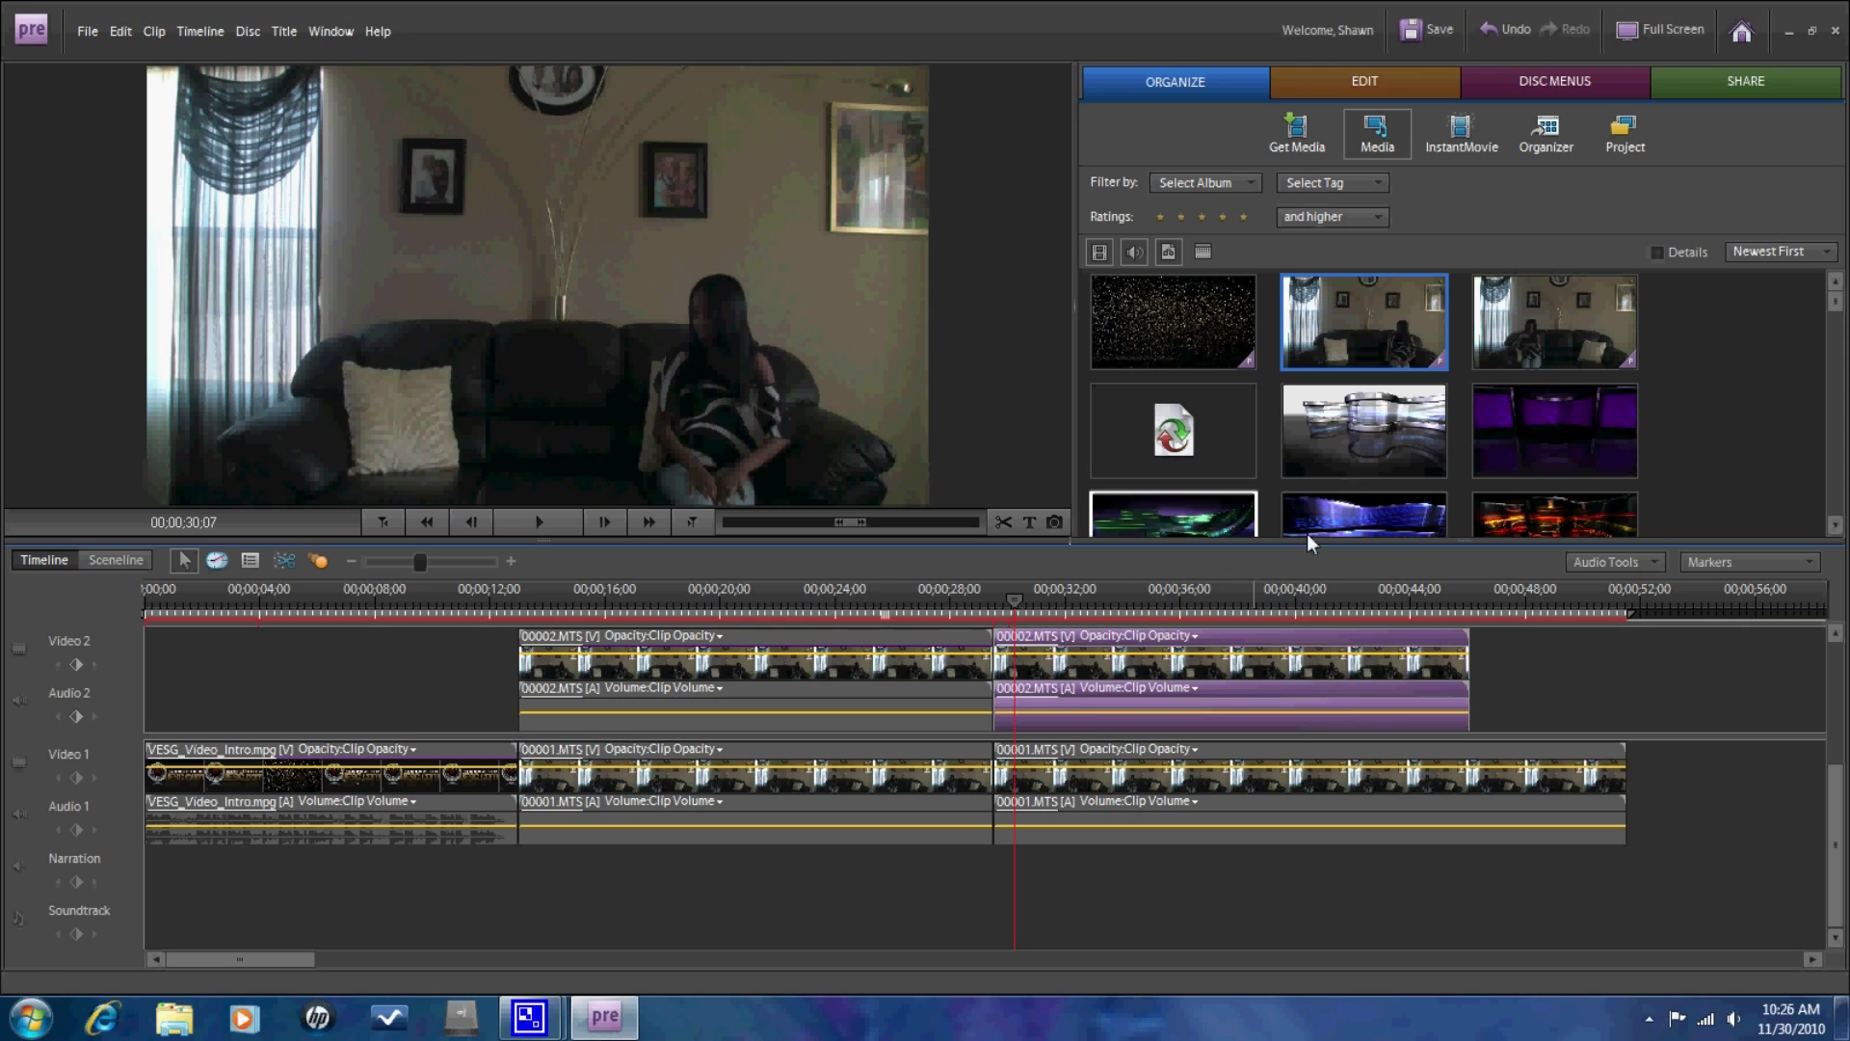
Open the 00002.MTS clip properties and inspect its Image Control, Balance and Opacity settings.
click(1391, 79)
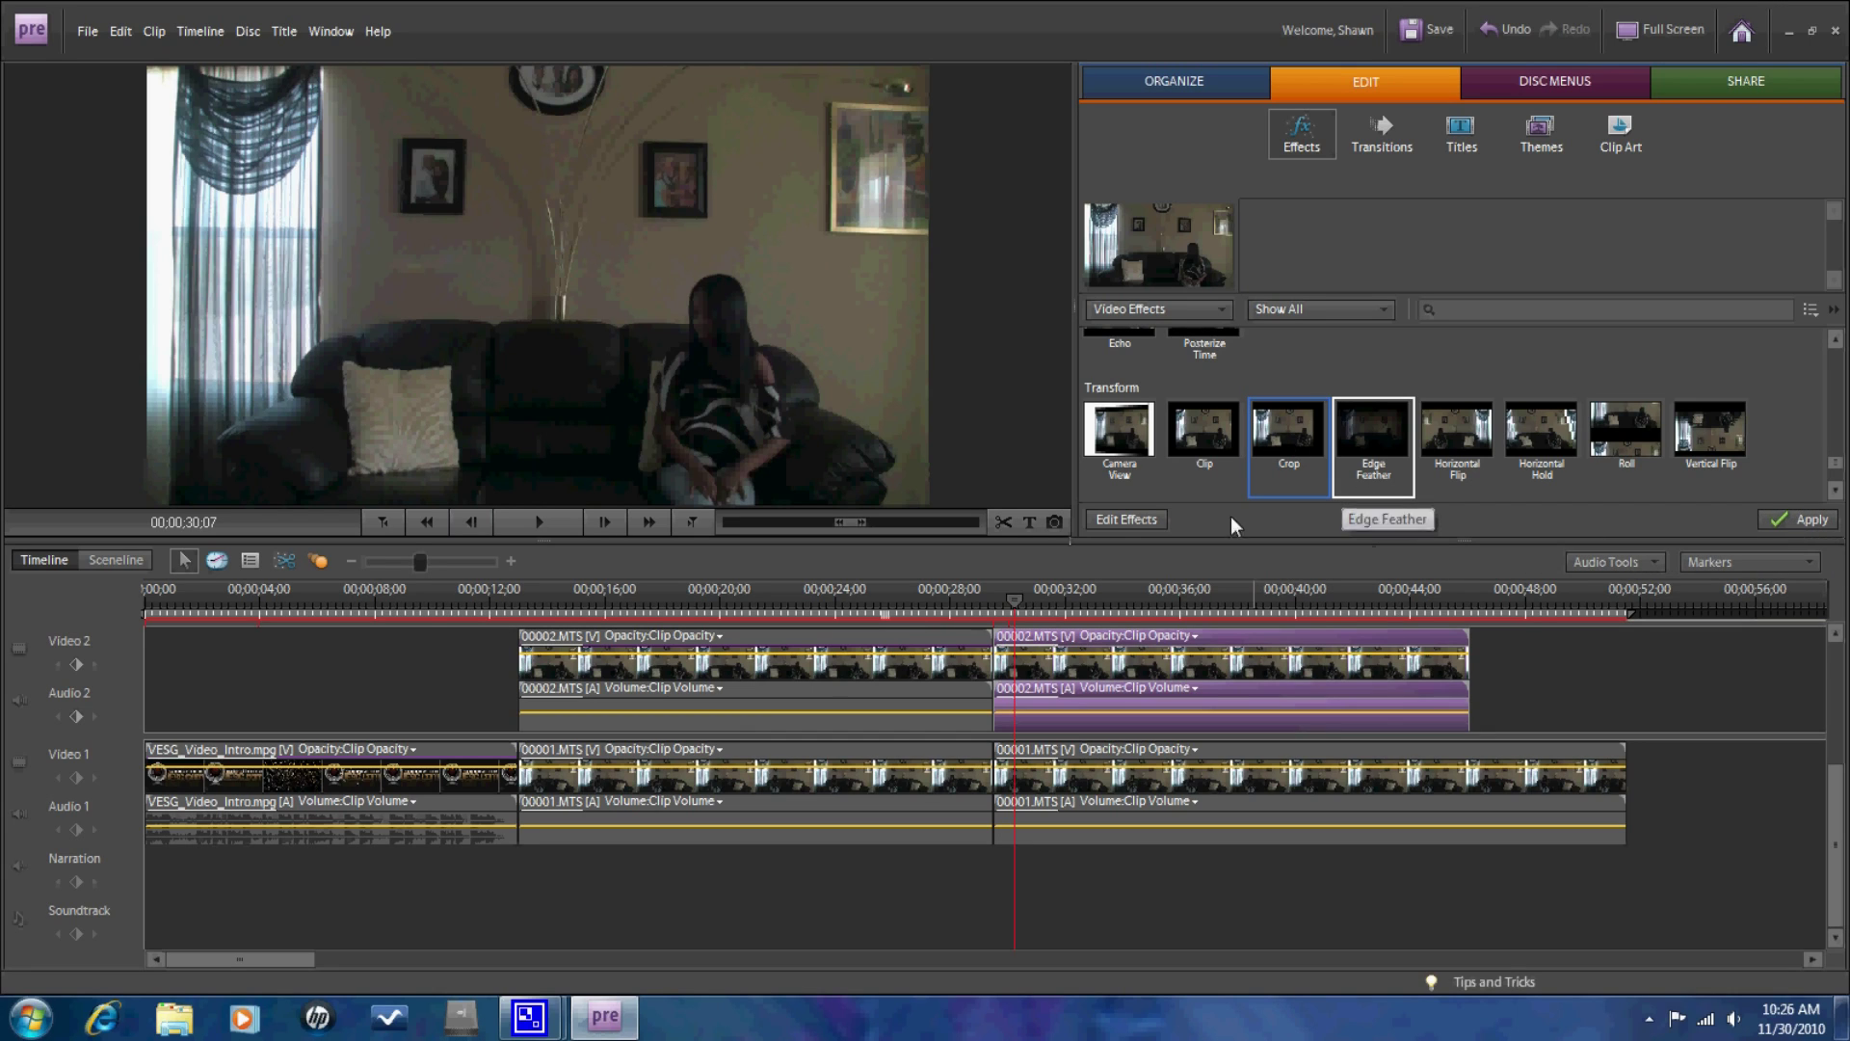
click(1128, 519)
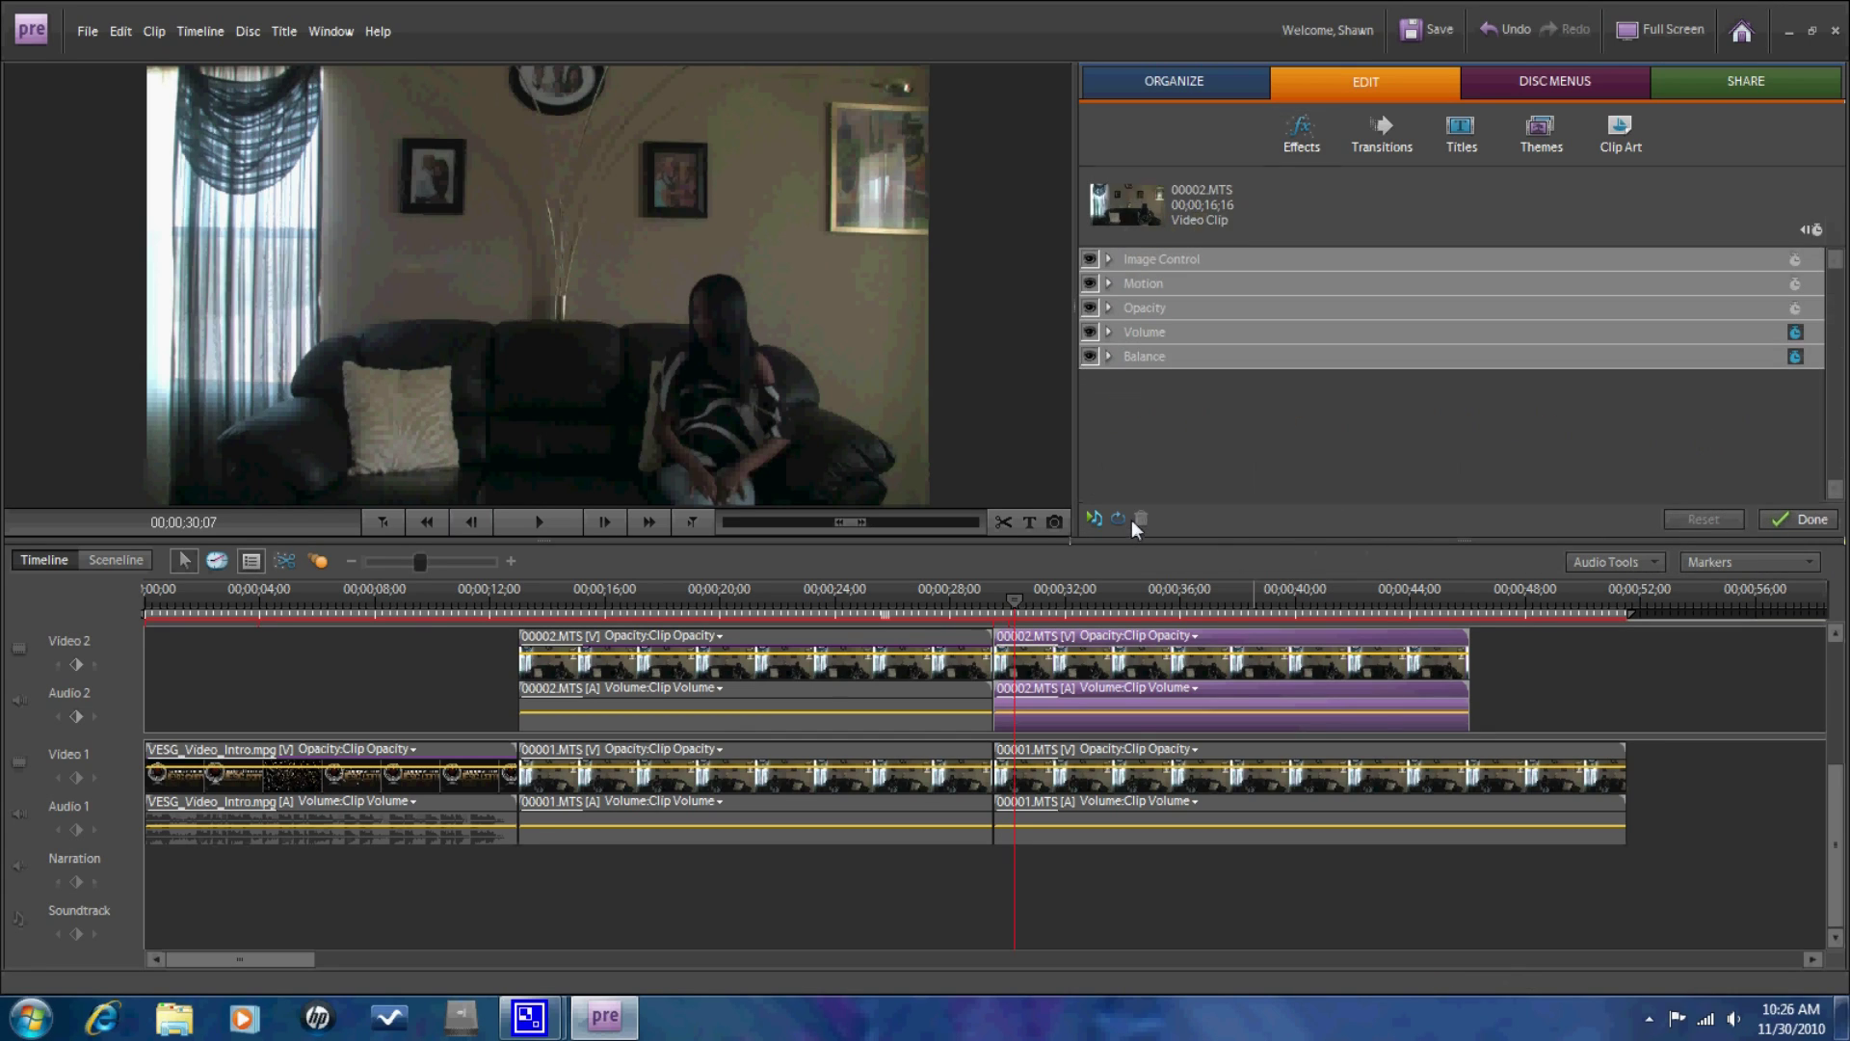
click(1108, 258)
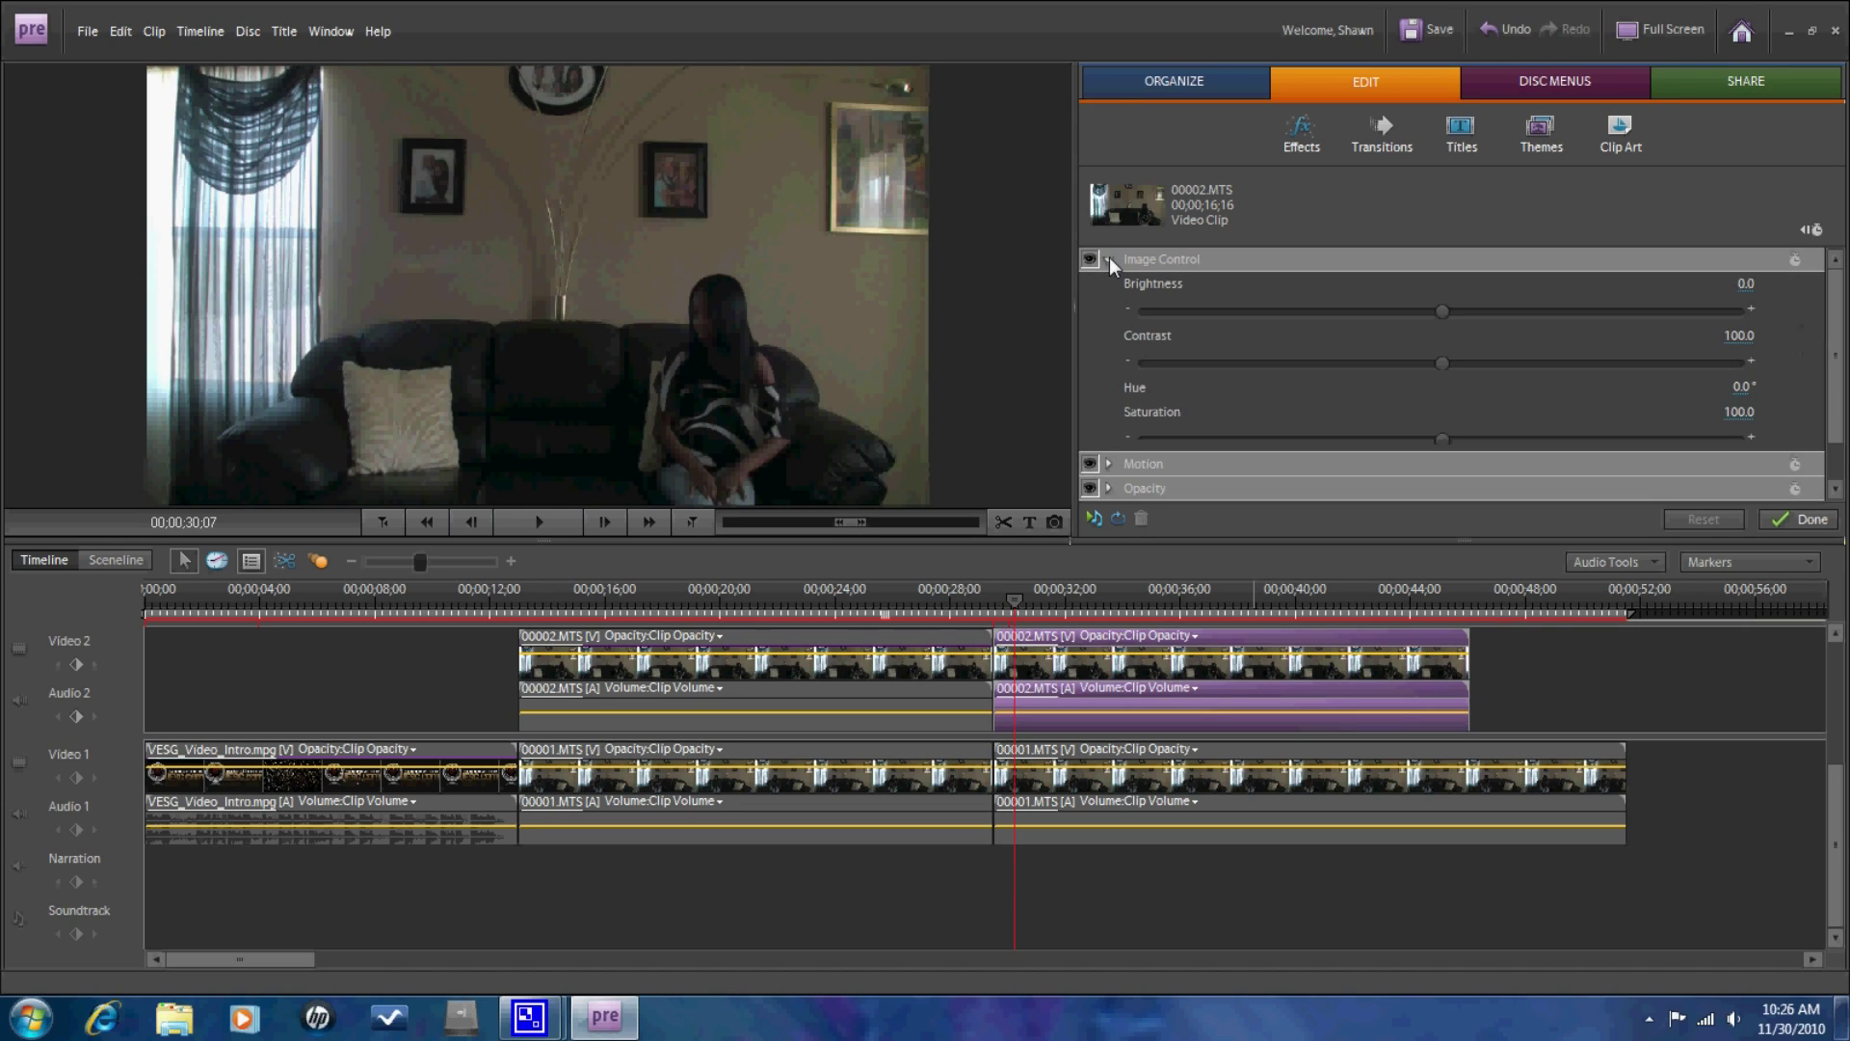
click(1108, 258)
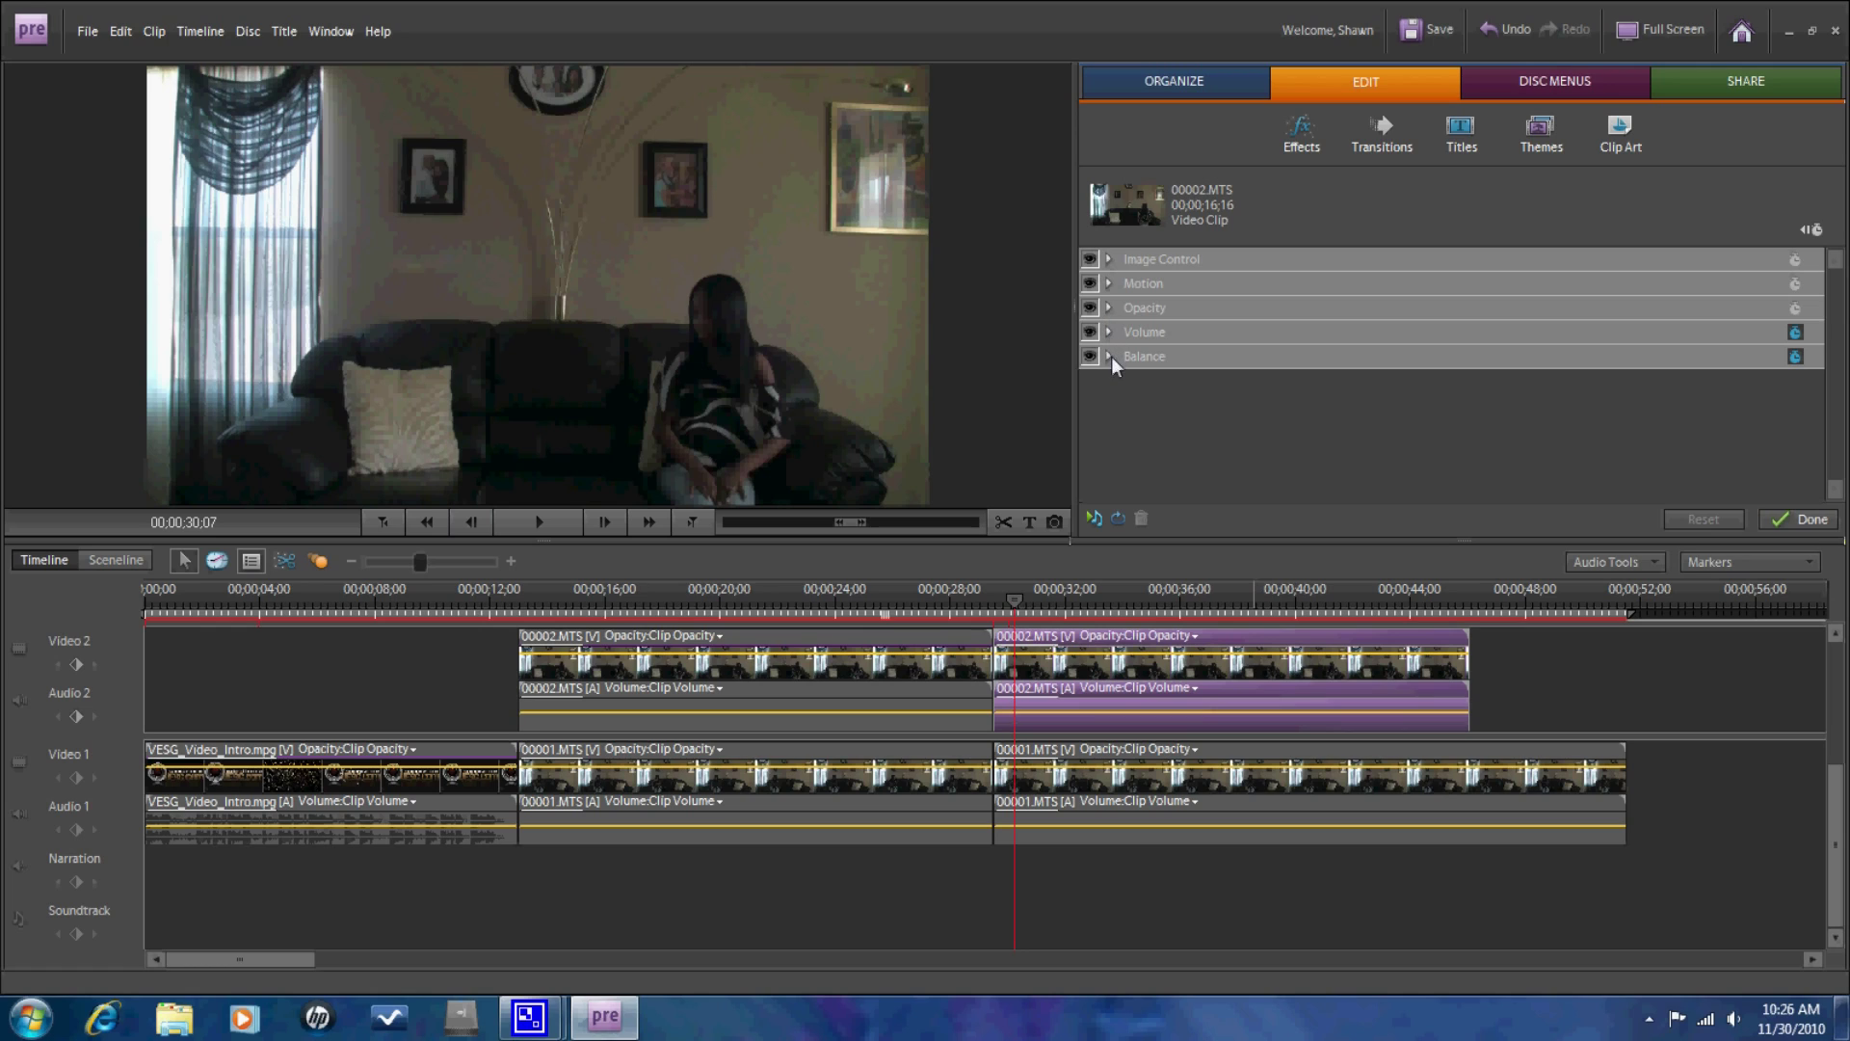
click(1108, 355)
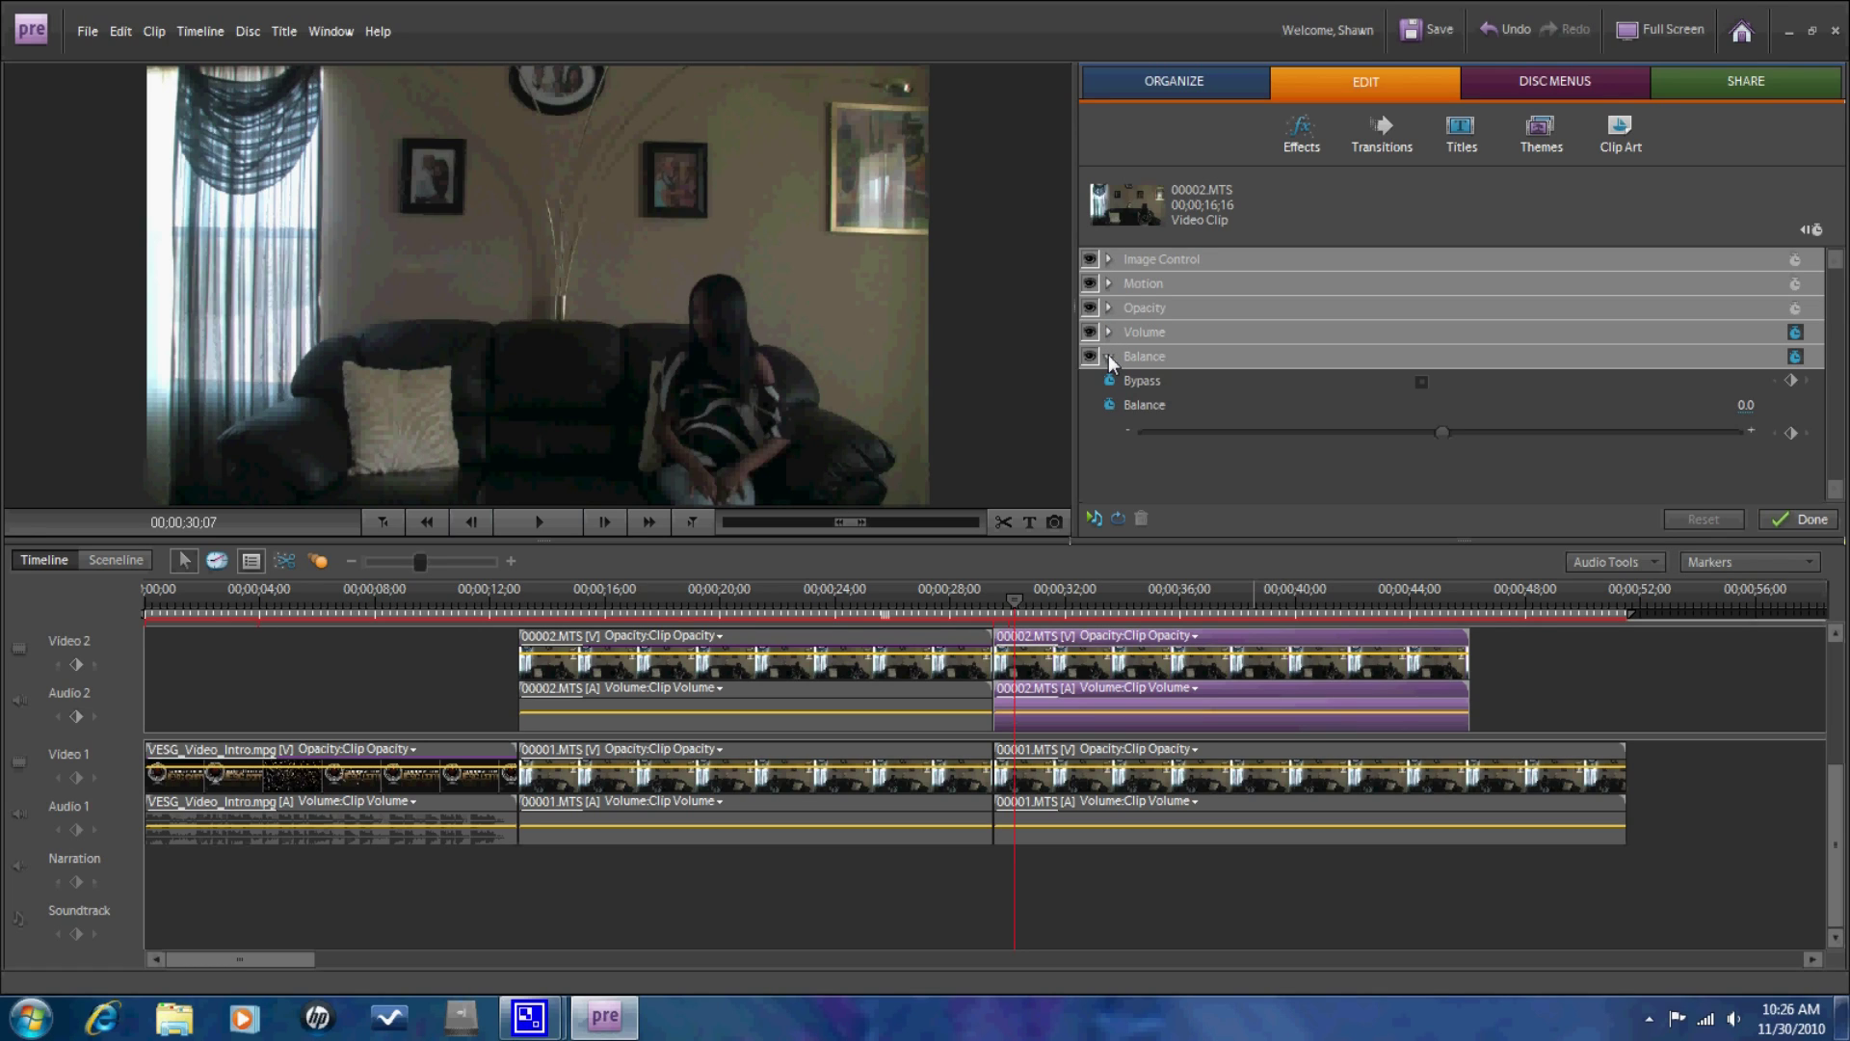
click(1108, 355)
click(1106, 306)
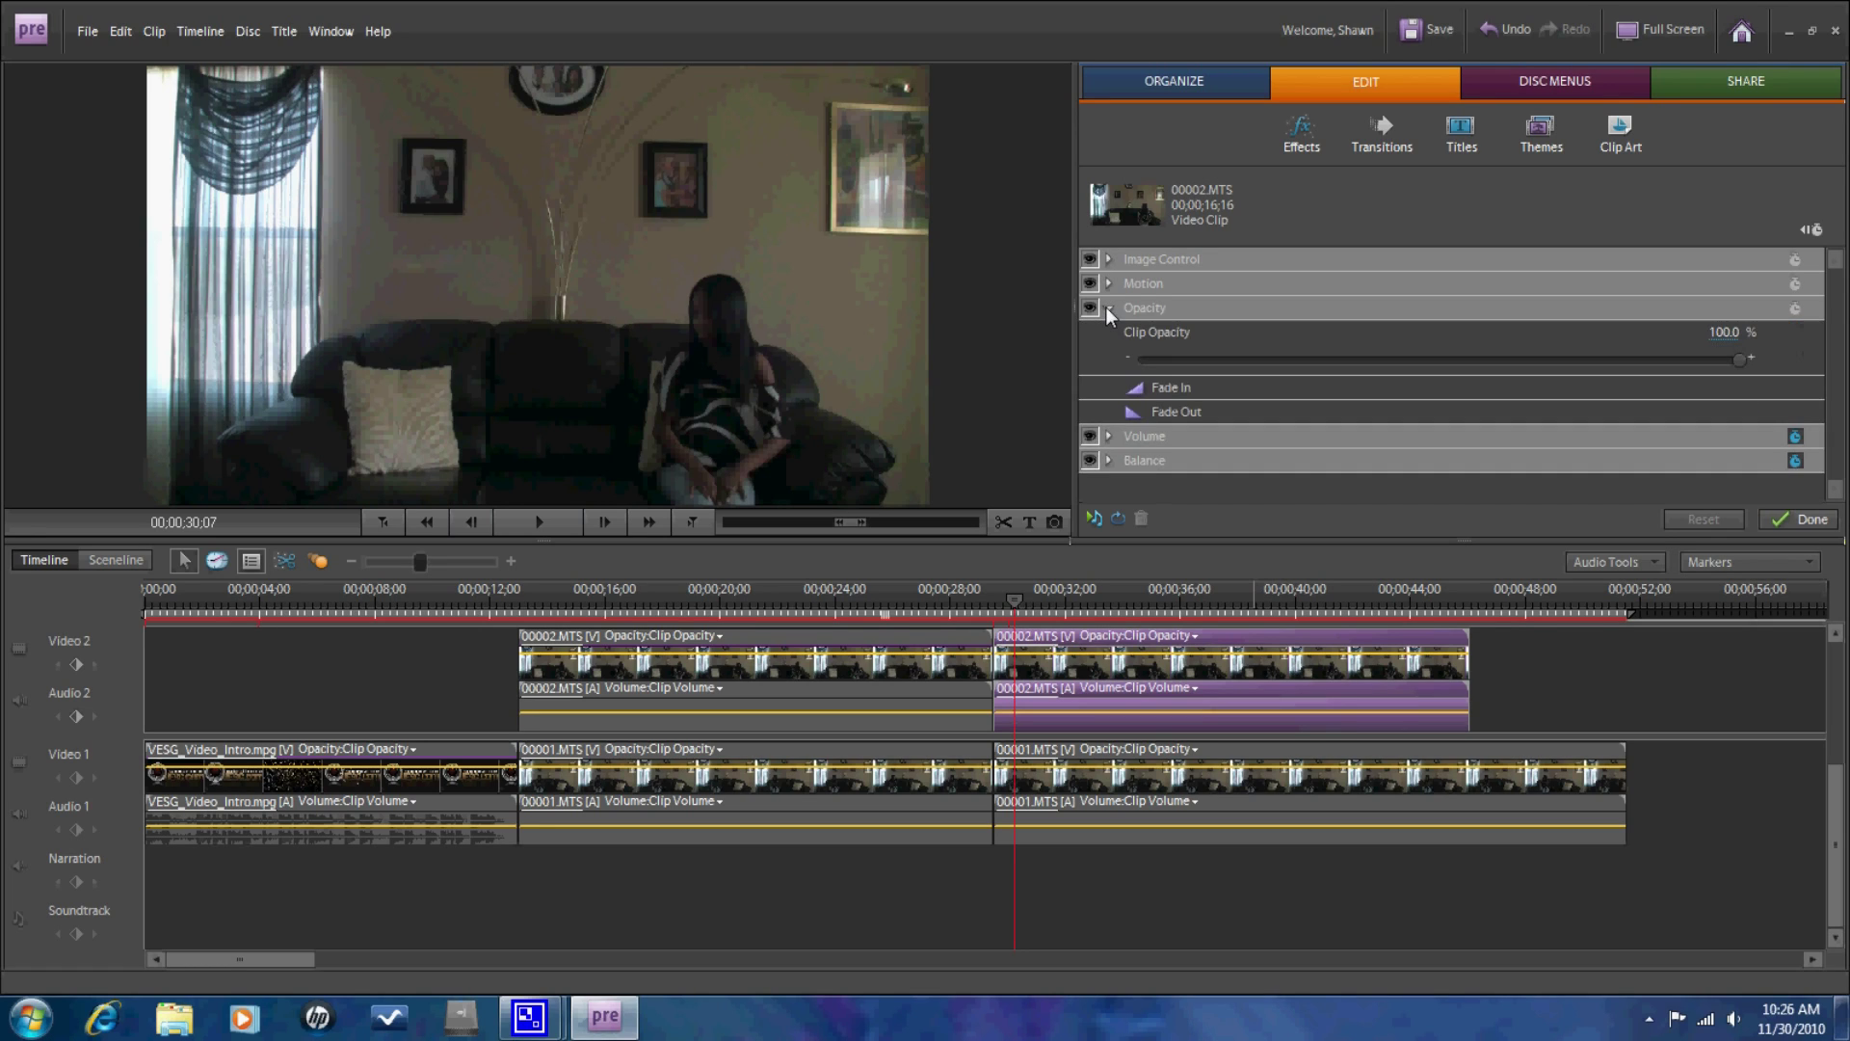
click(1106, 306)
Review the Motion, Opacity and Image Control settings, then return to the Video Effects list.
click(1108, 284)
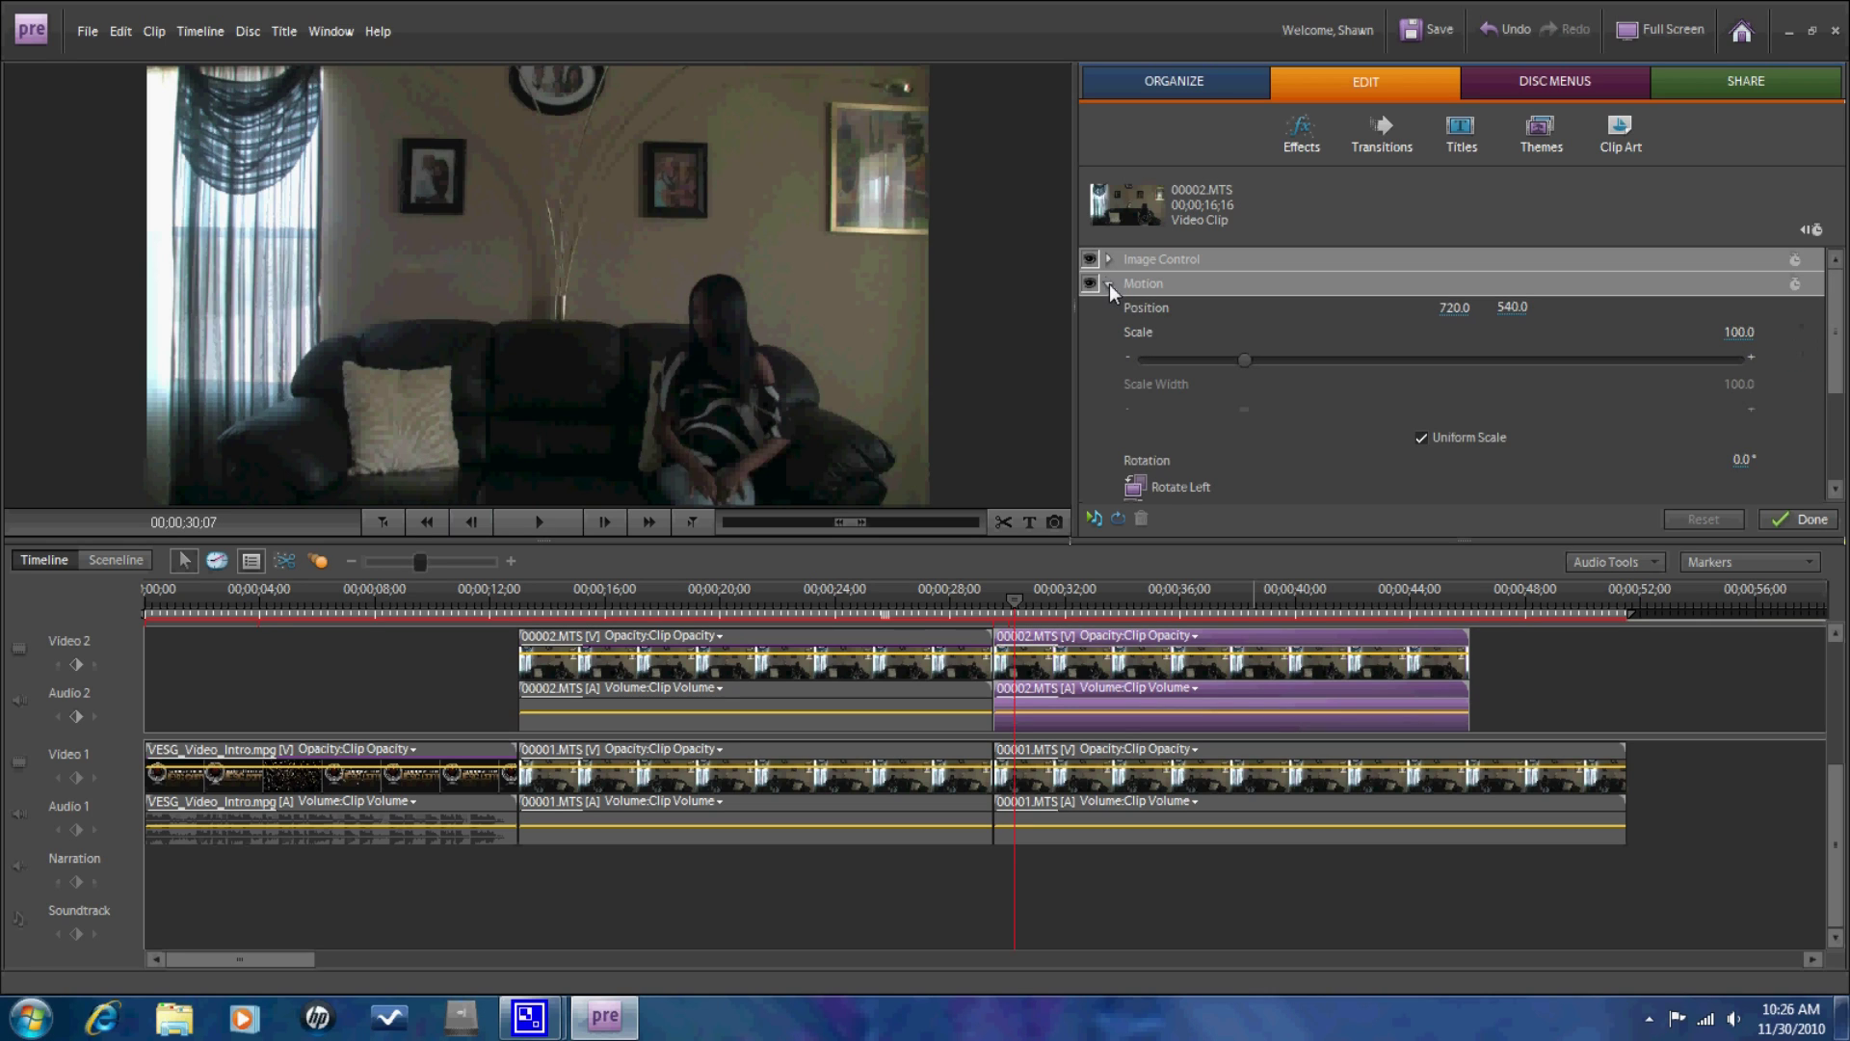
click(1108, 283)
click(1108, 307)
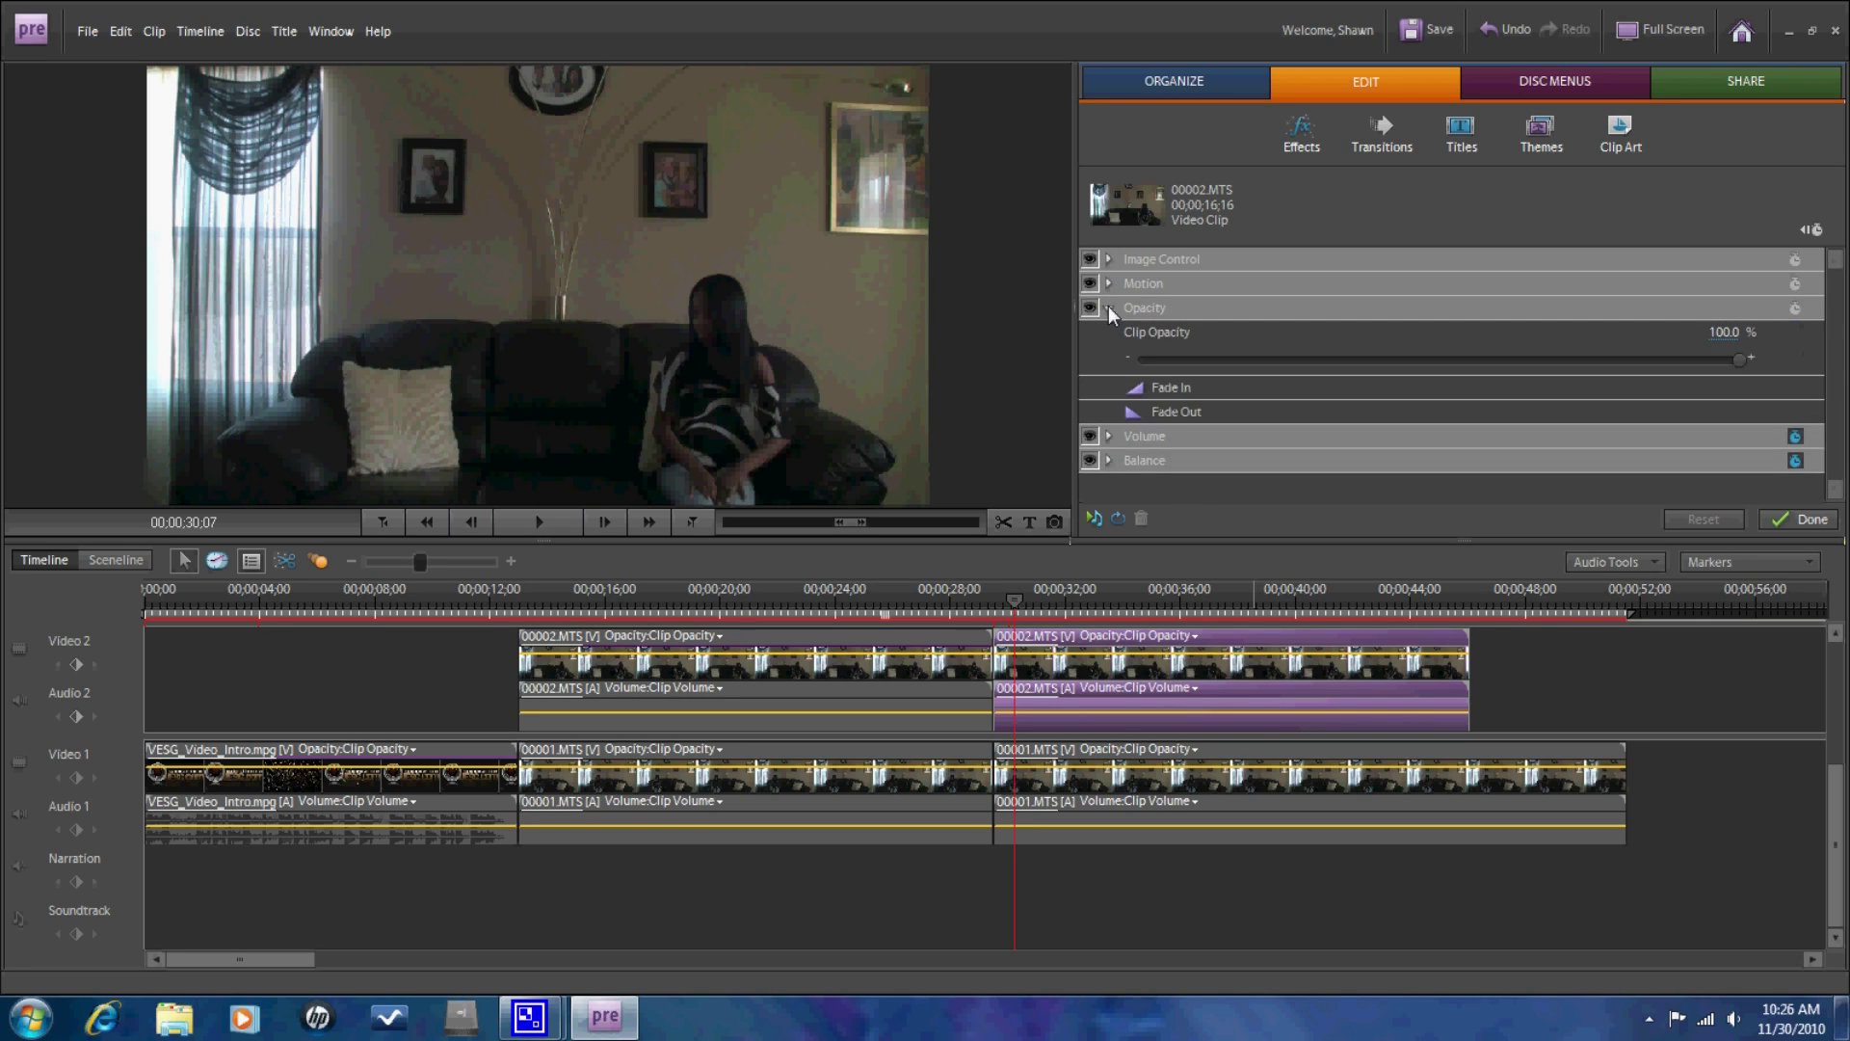
click(1108, 306)
click(1108, 260)
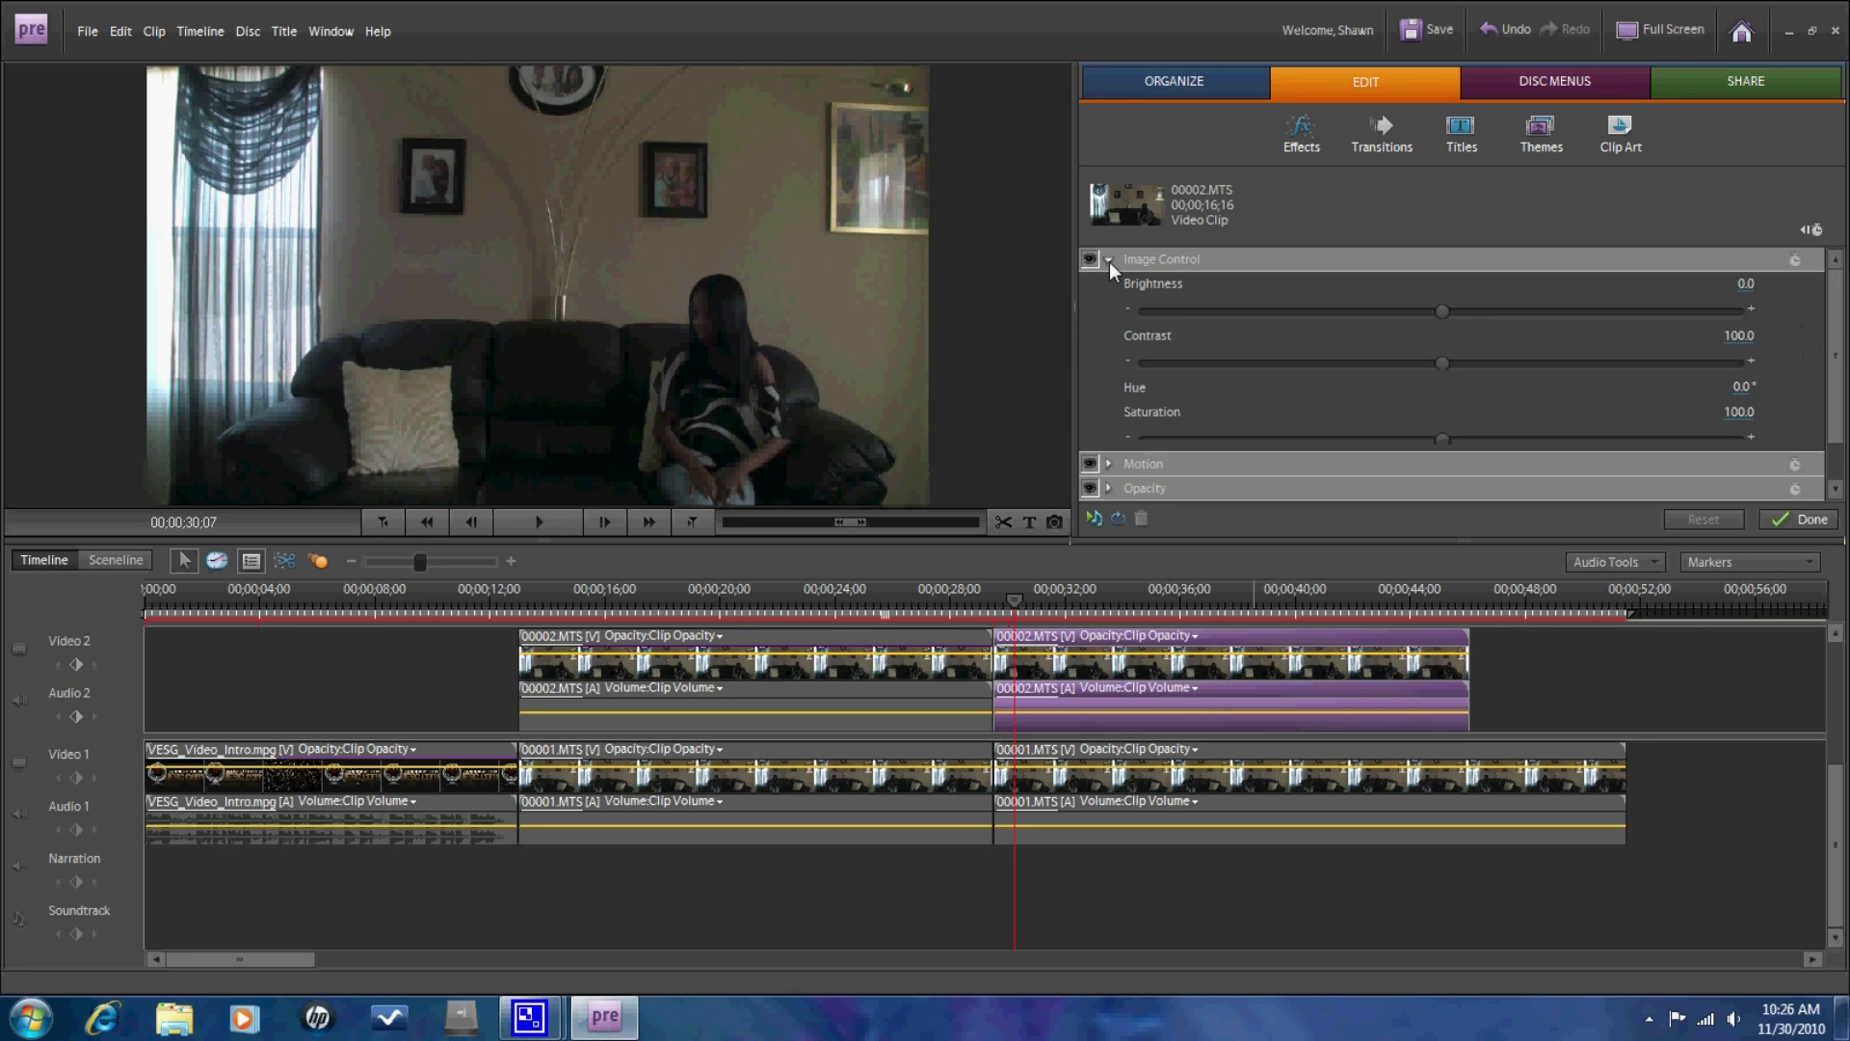
click(1108, 260)
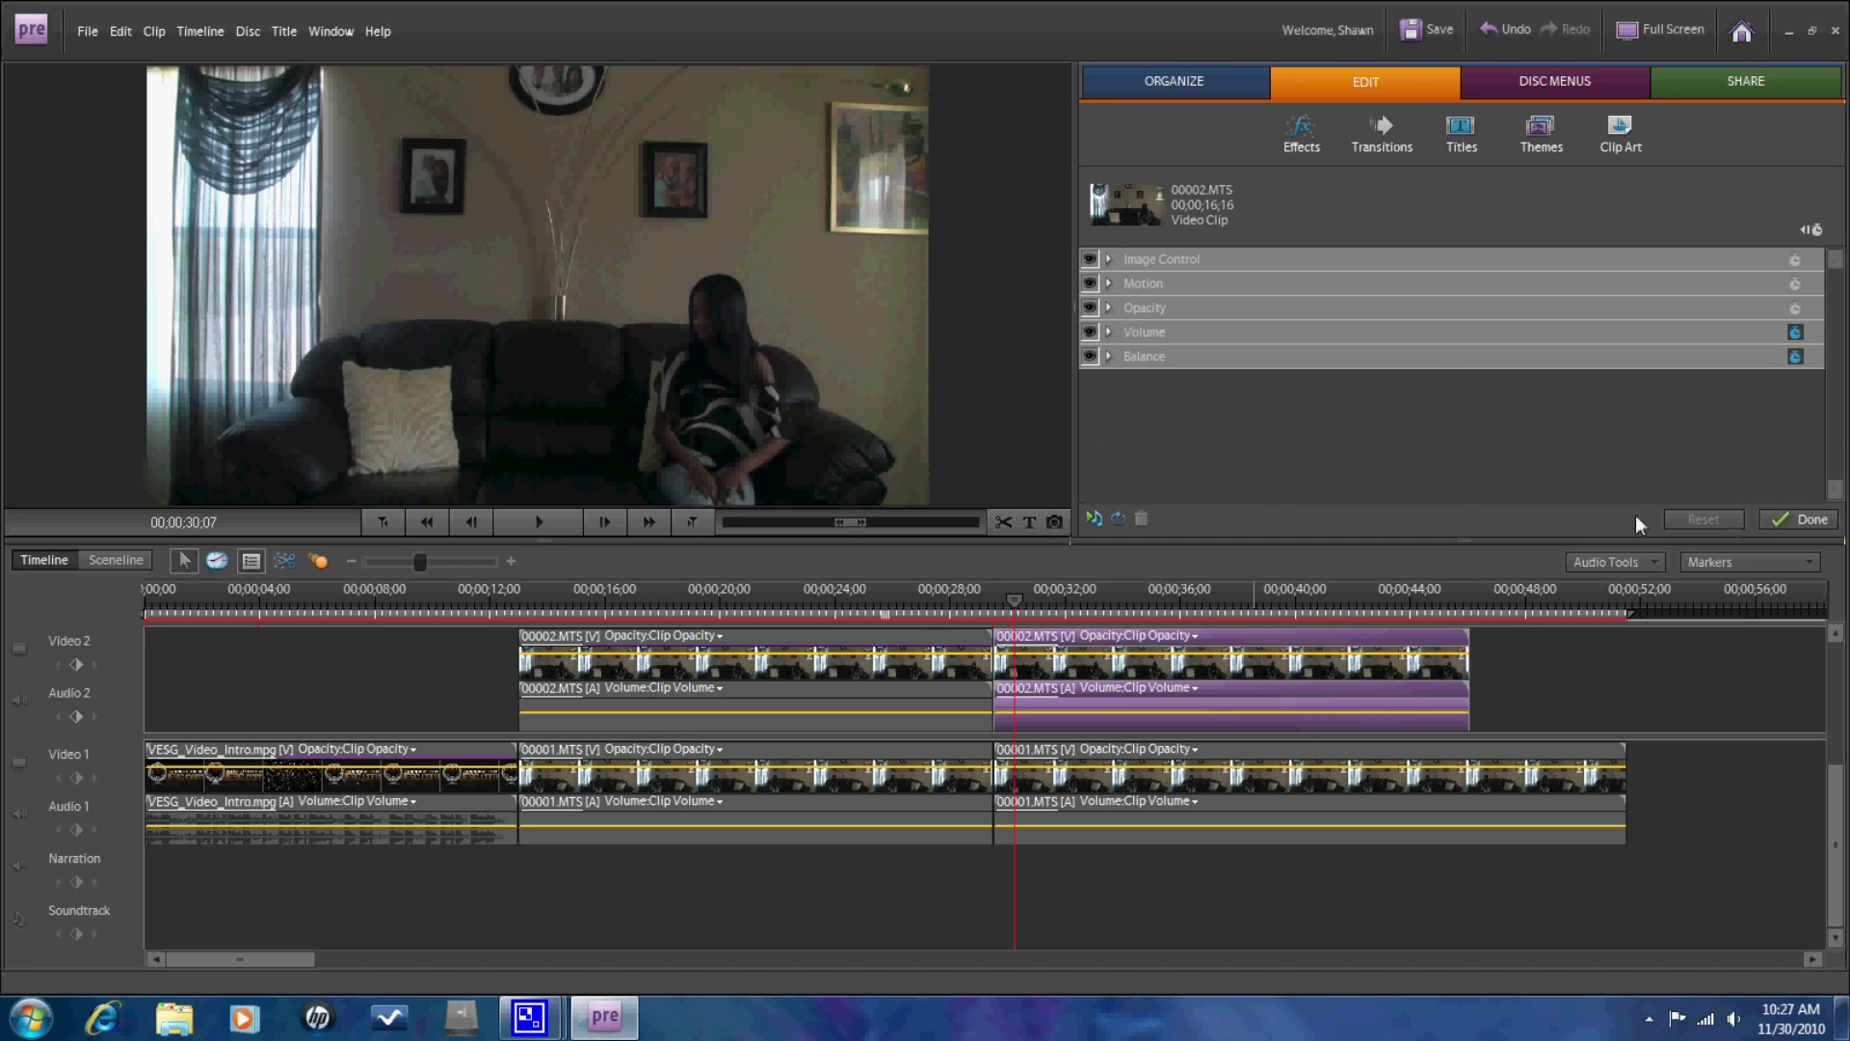
click(1795, 517)
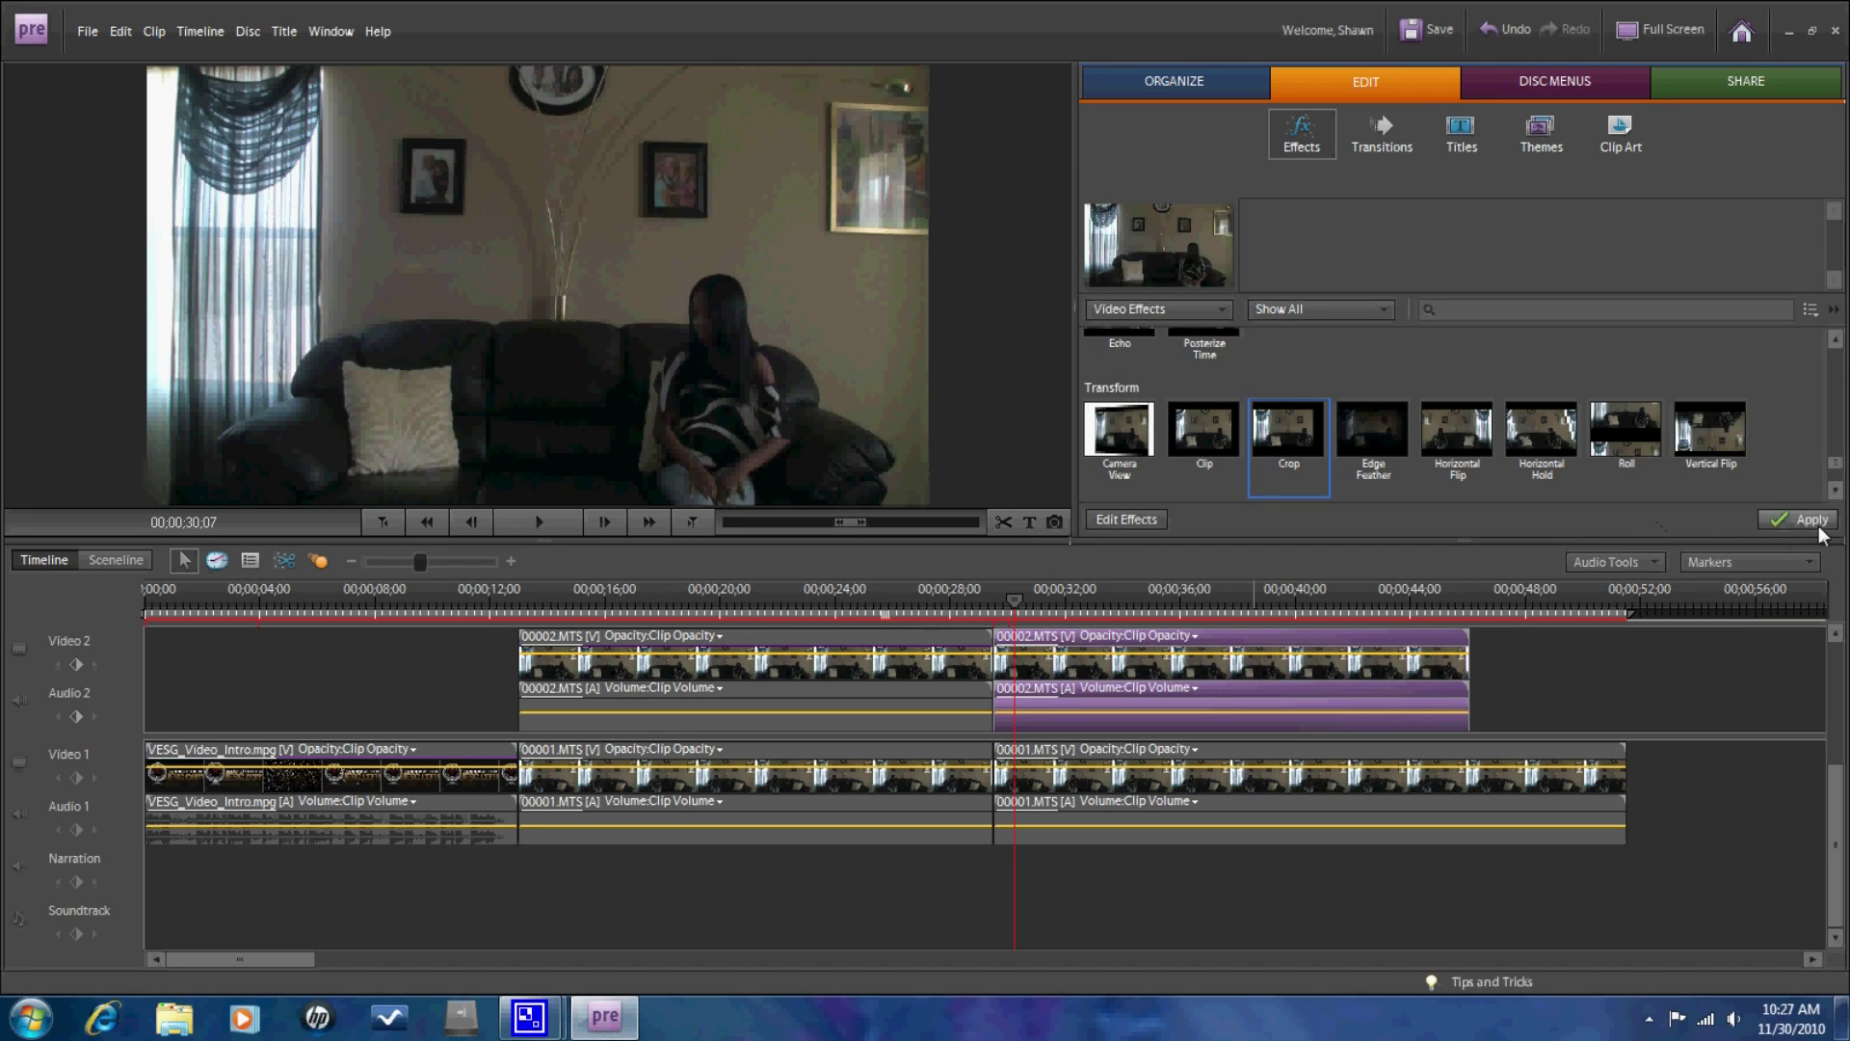
Apply Crop to the upper clip and set its Bottom, Right and Top crop to 0%.
click(1123, 517)
drag(1840, 365, 1842, 428)
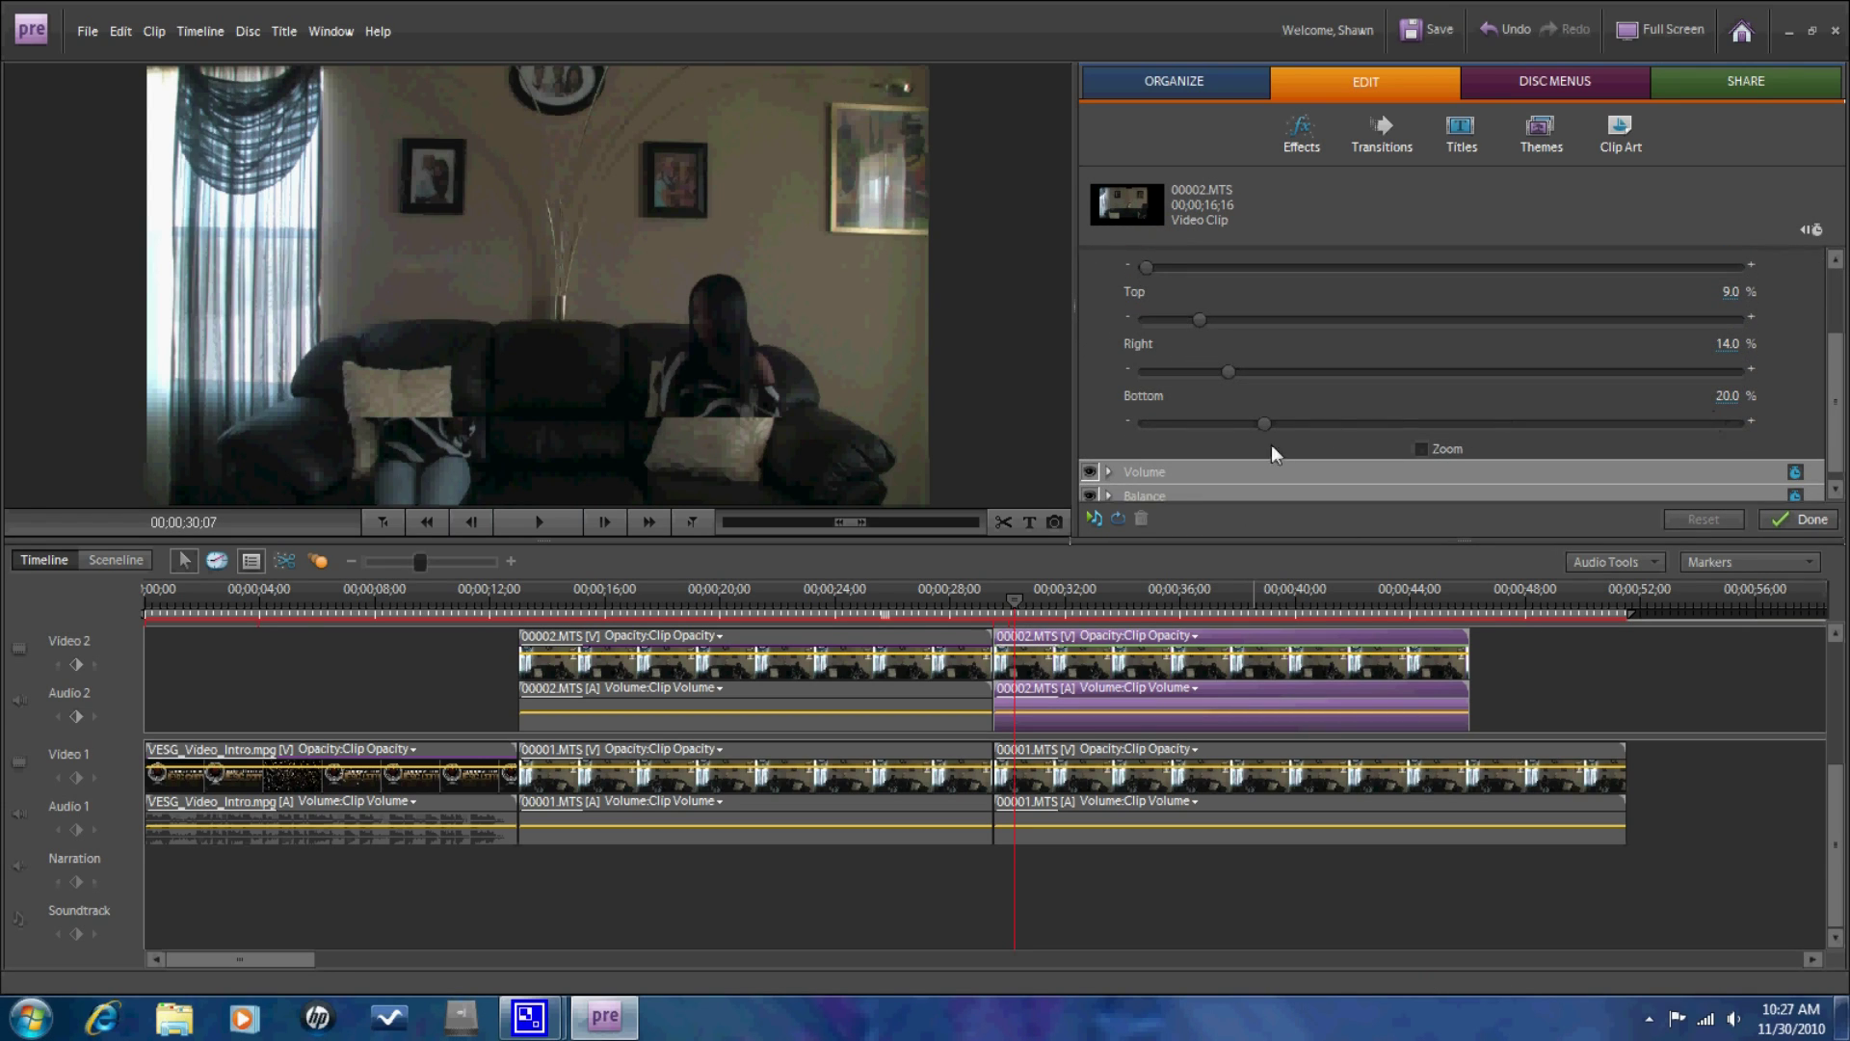
drag(1262, 421, 1138, 424)
drag(1229, 370, 1138, 392)
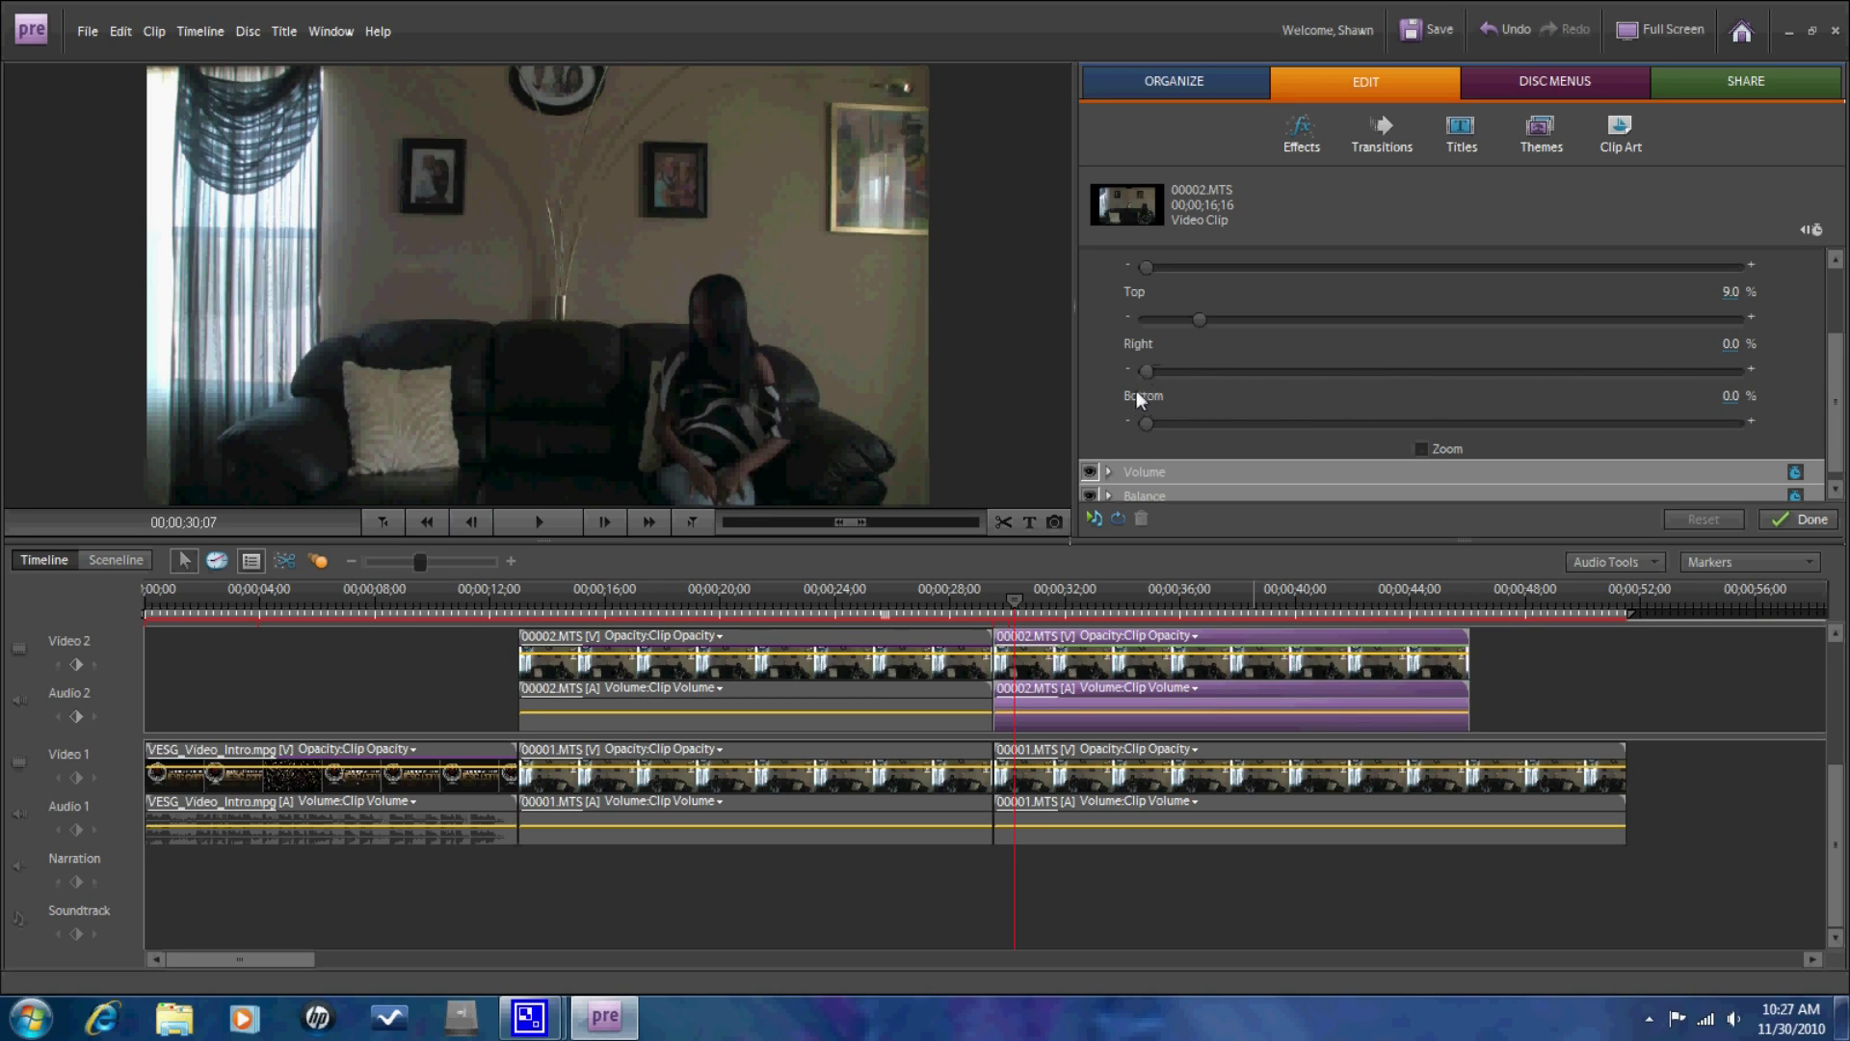
drag(1209, 325, 1145, 321)
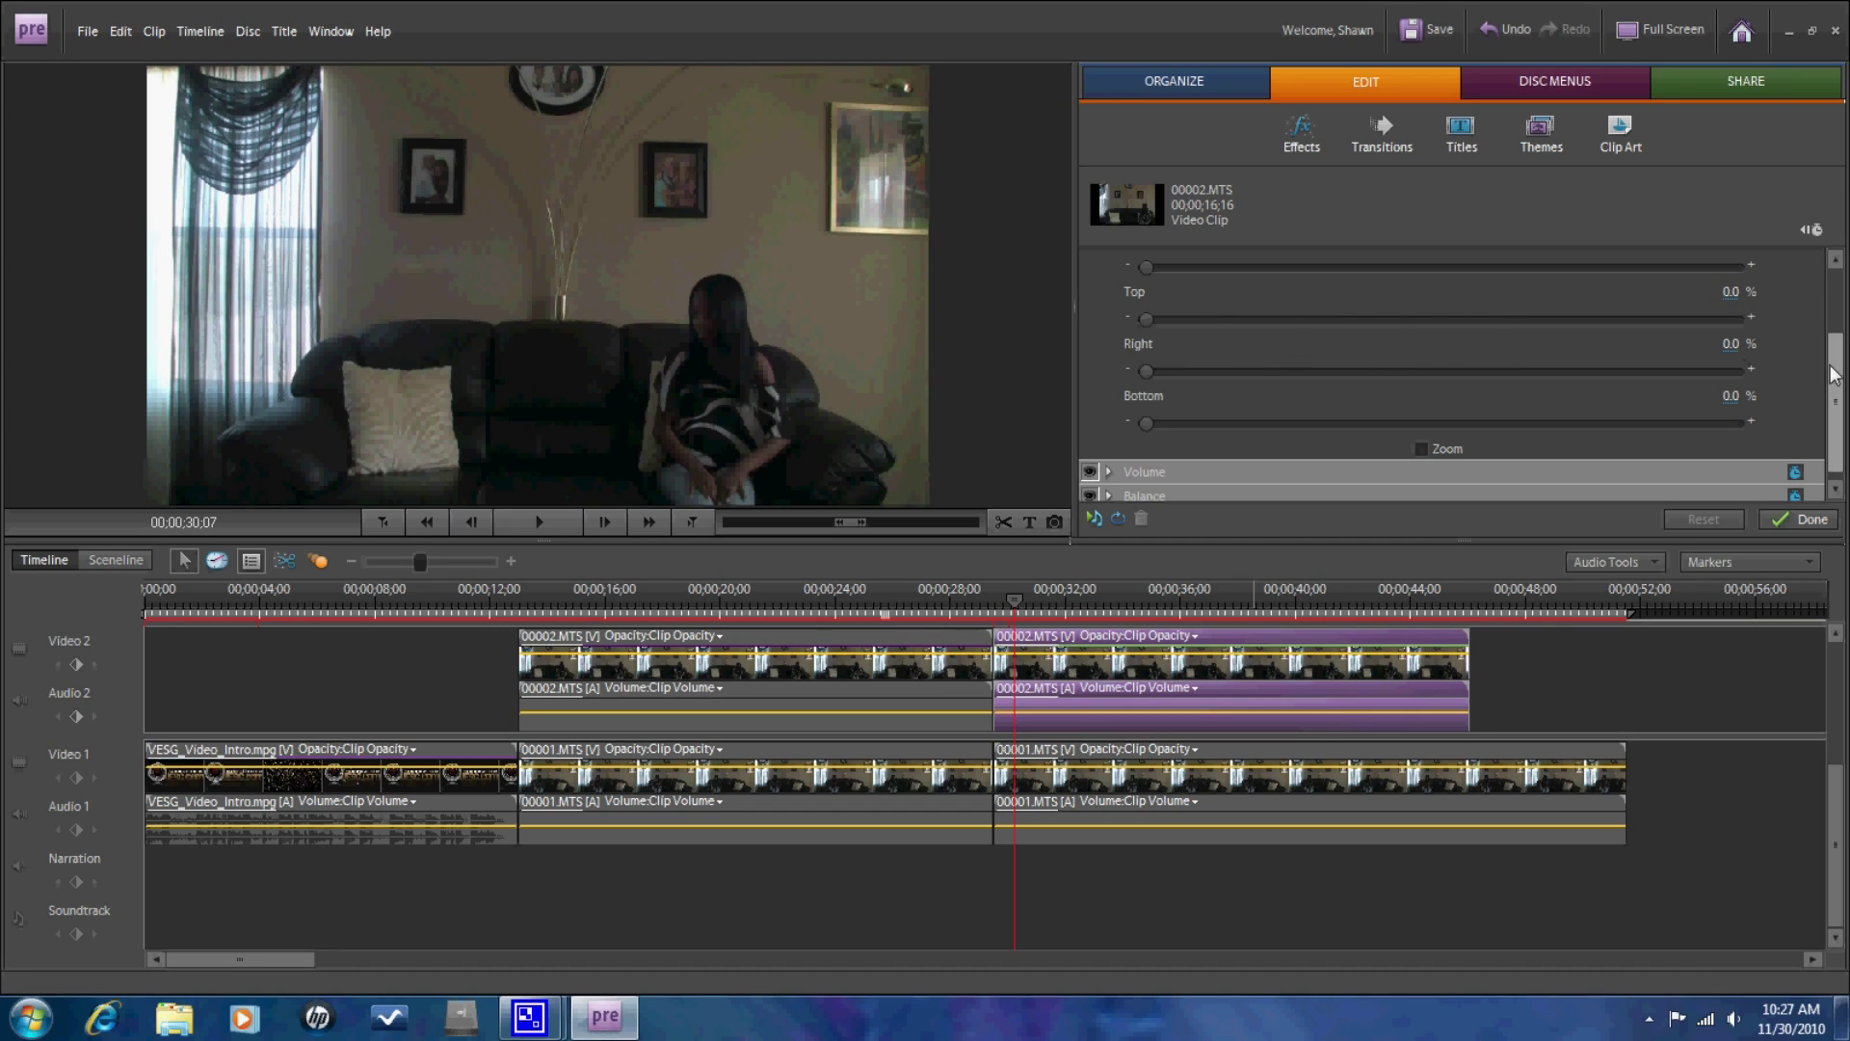
Set the Left crop to exactly 50% to reveal the second woman, then finish.
drag(1835, 395, 1836, 358)
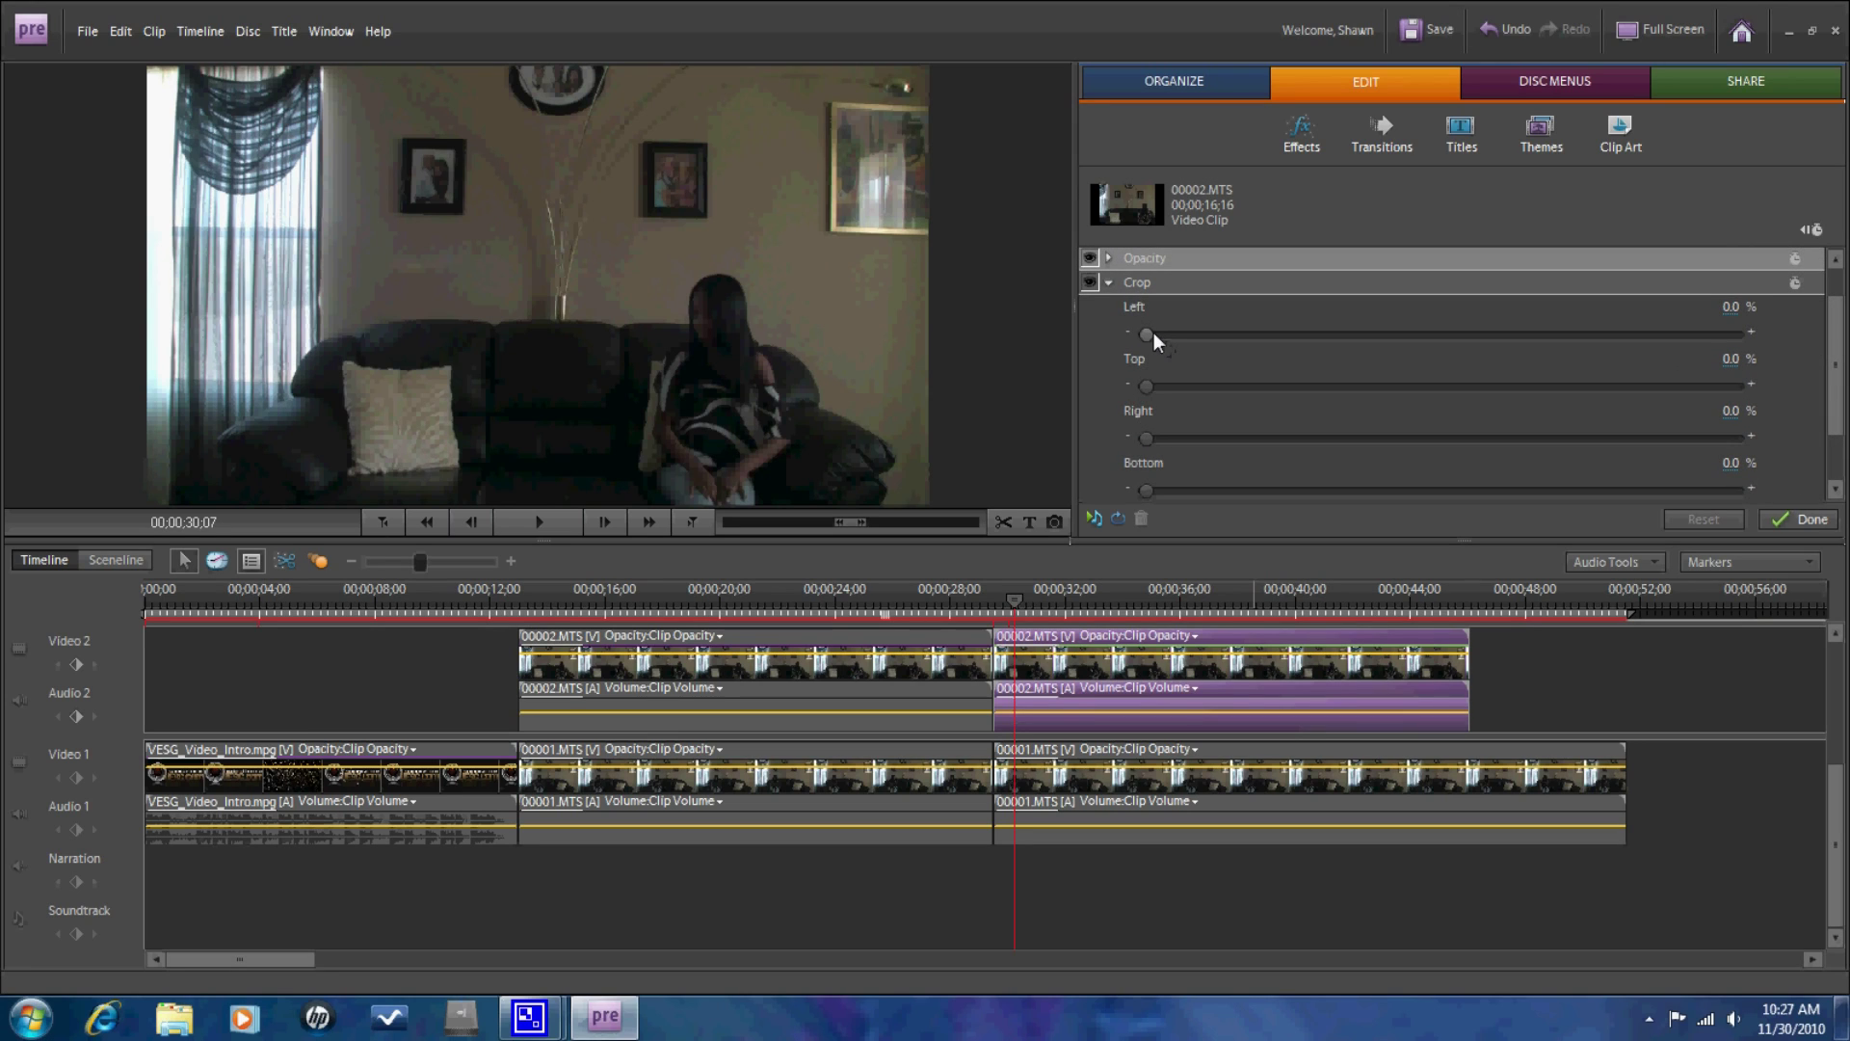
drag(1156, 335, 1478, 352)
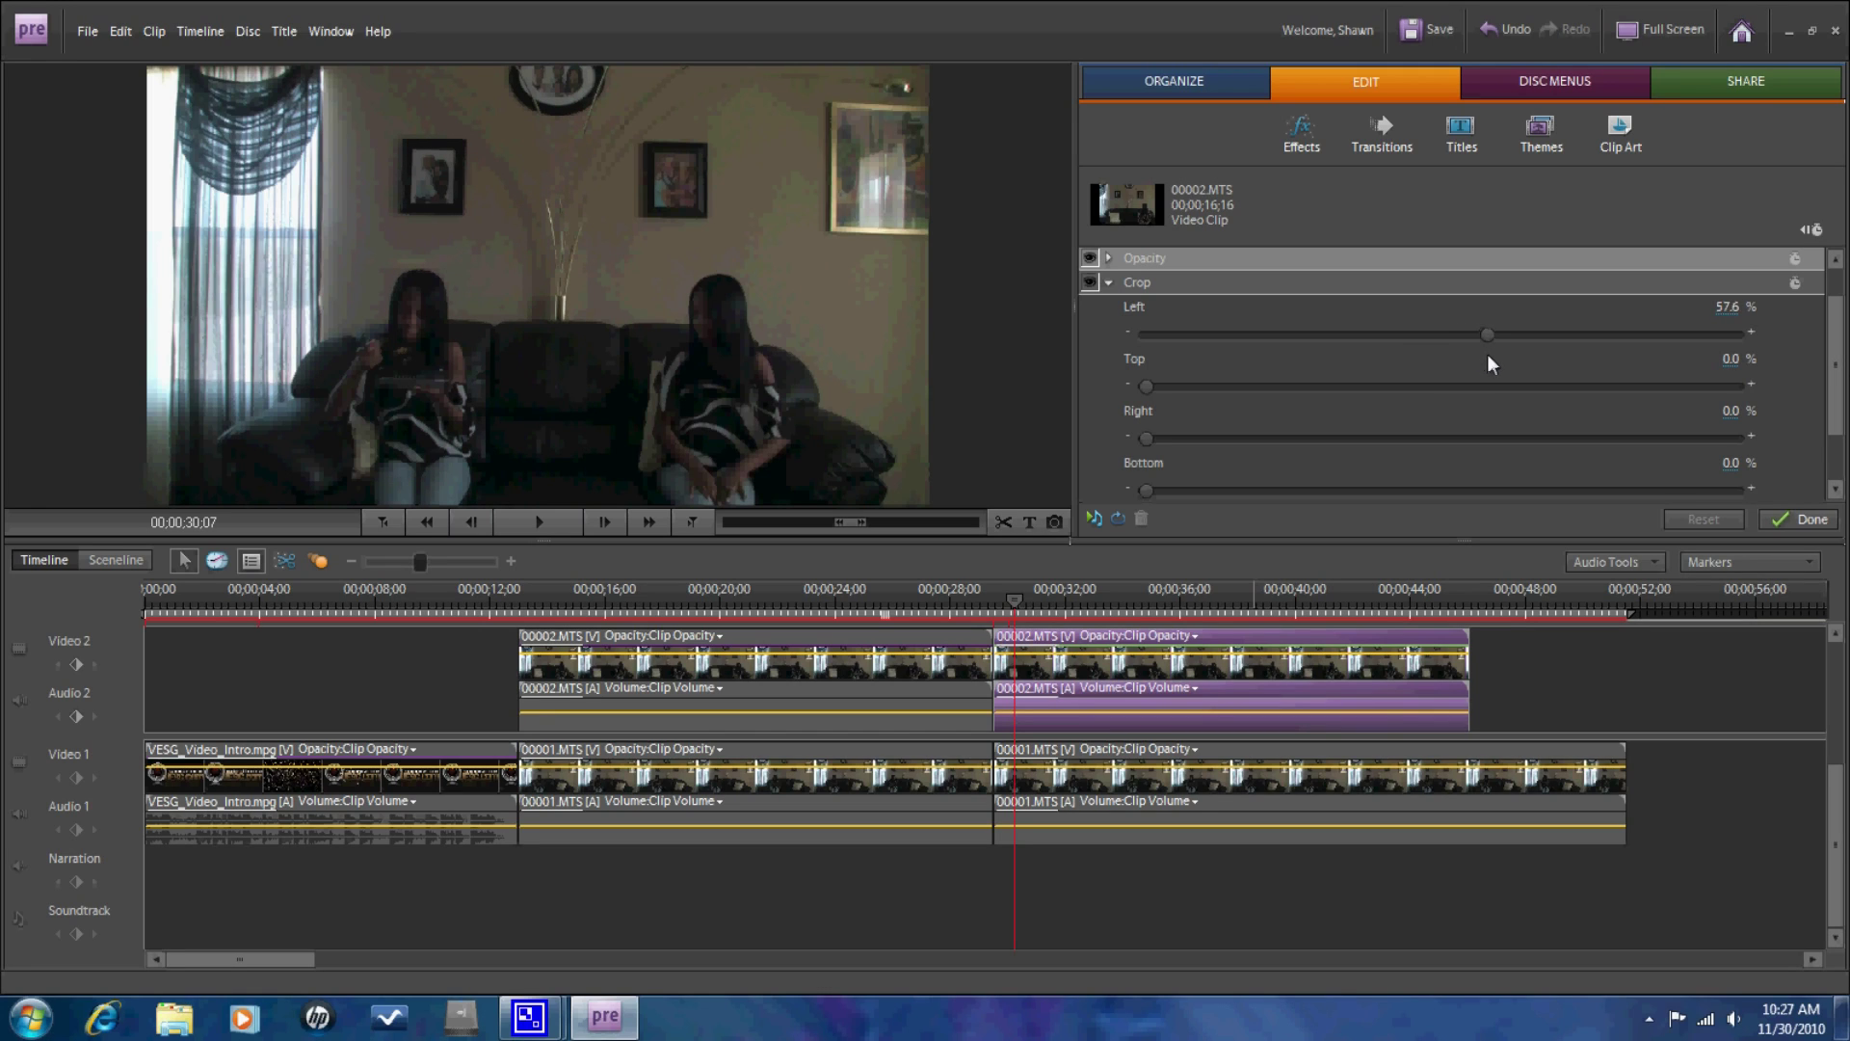
drag(1487, 357, 1459, 368)
drag(1447, 361, 1448, 364)
click(1801, 521)
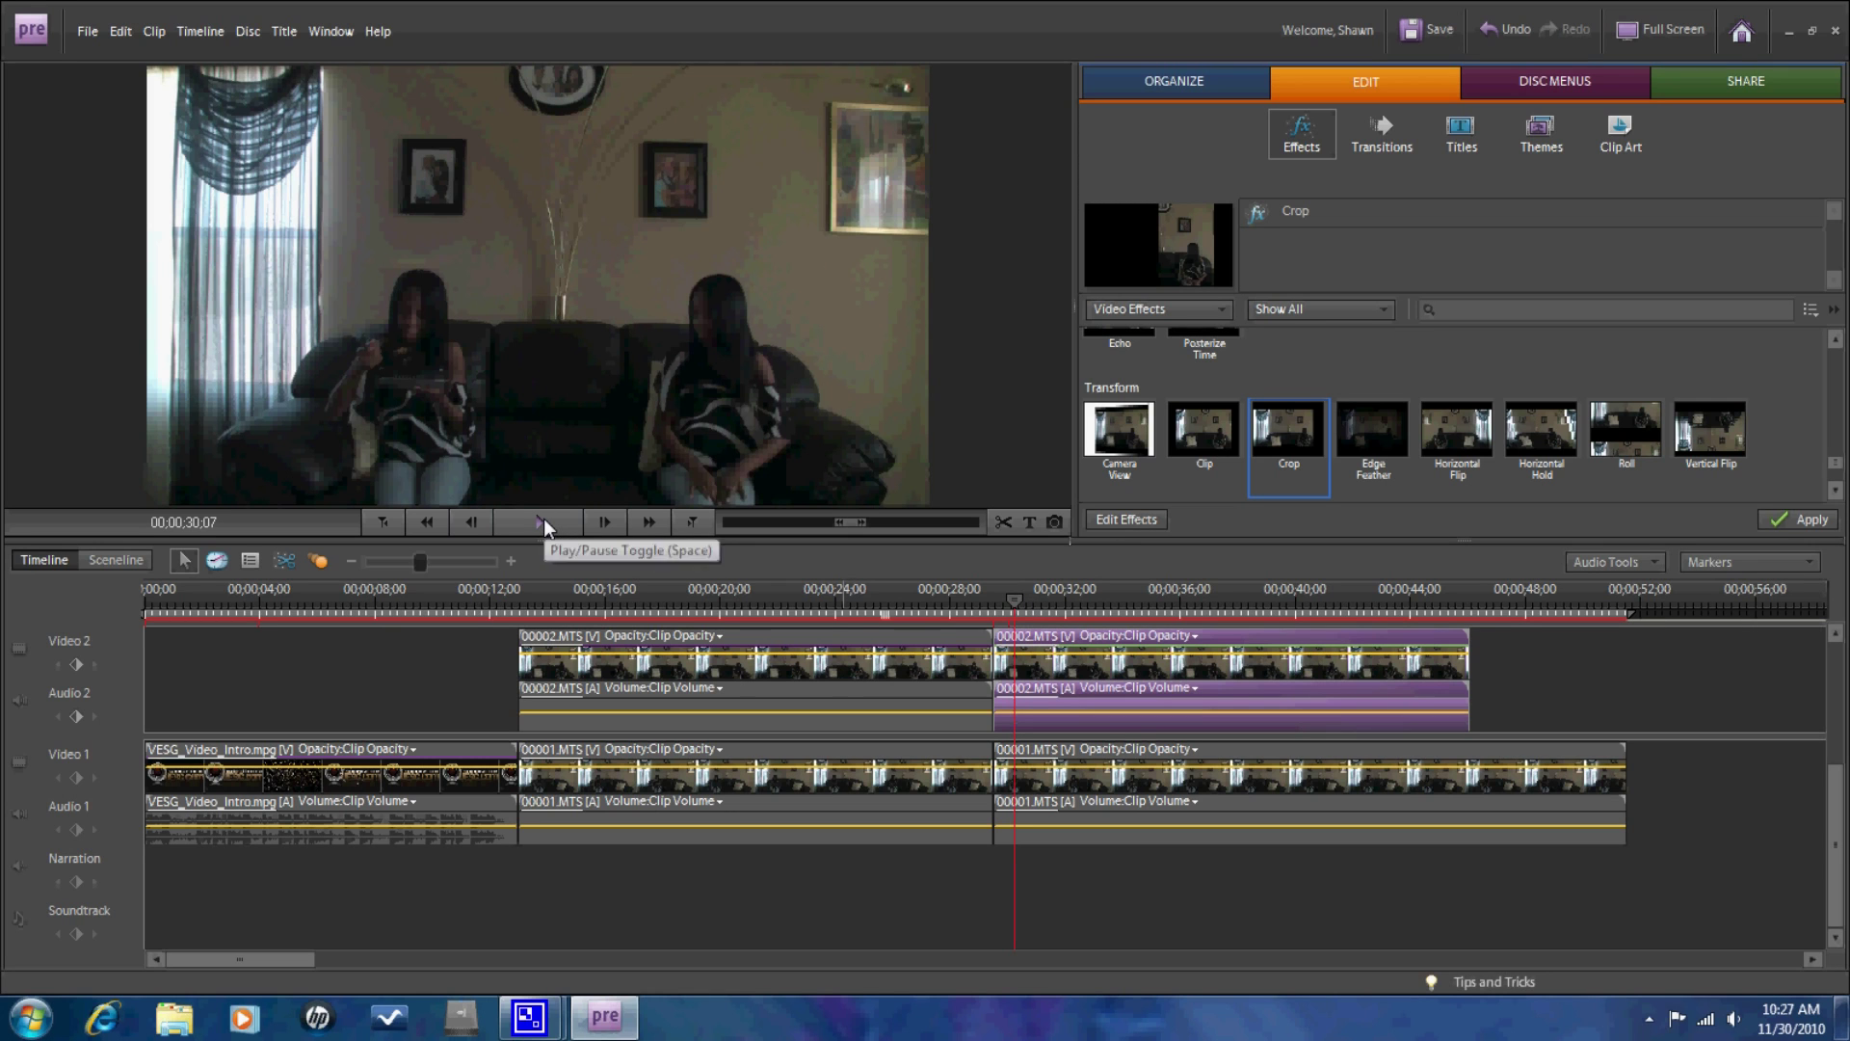
Play back the cloned section in the Monitor for ten seconds, then stop.
click(543, 521)
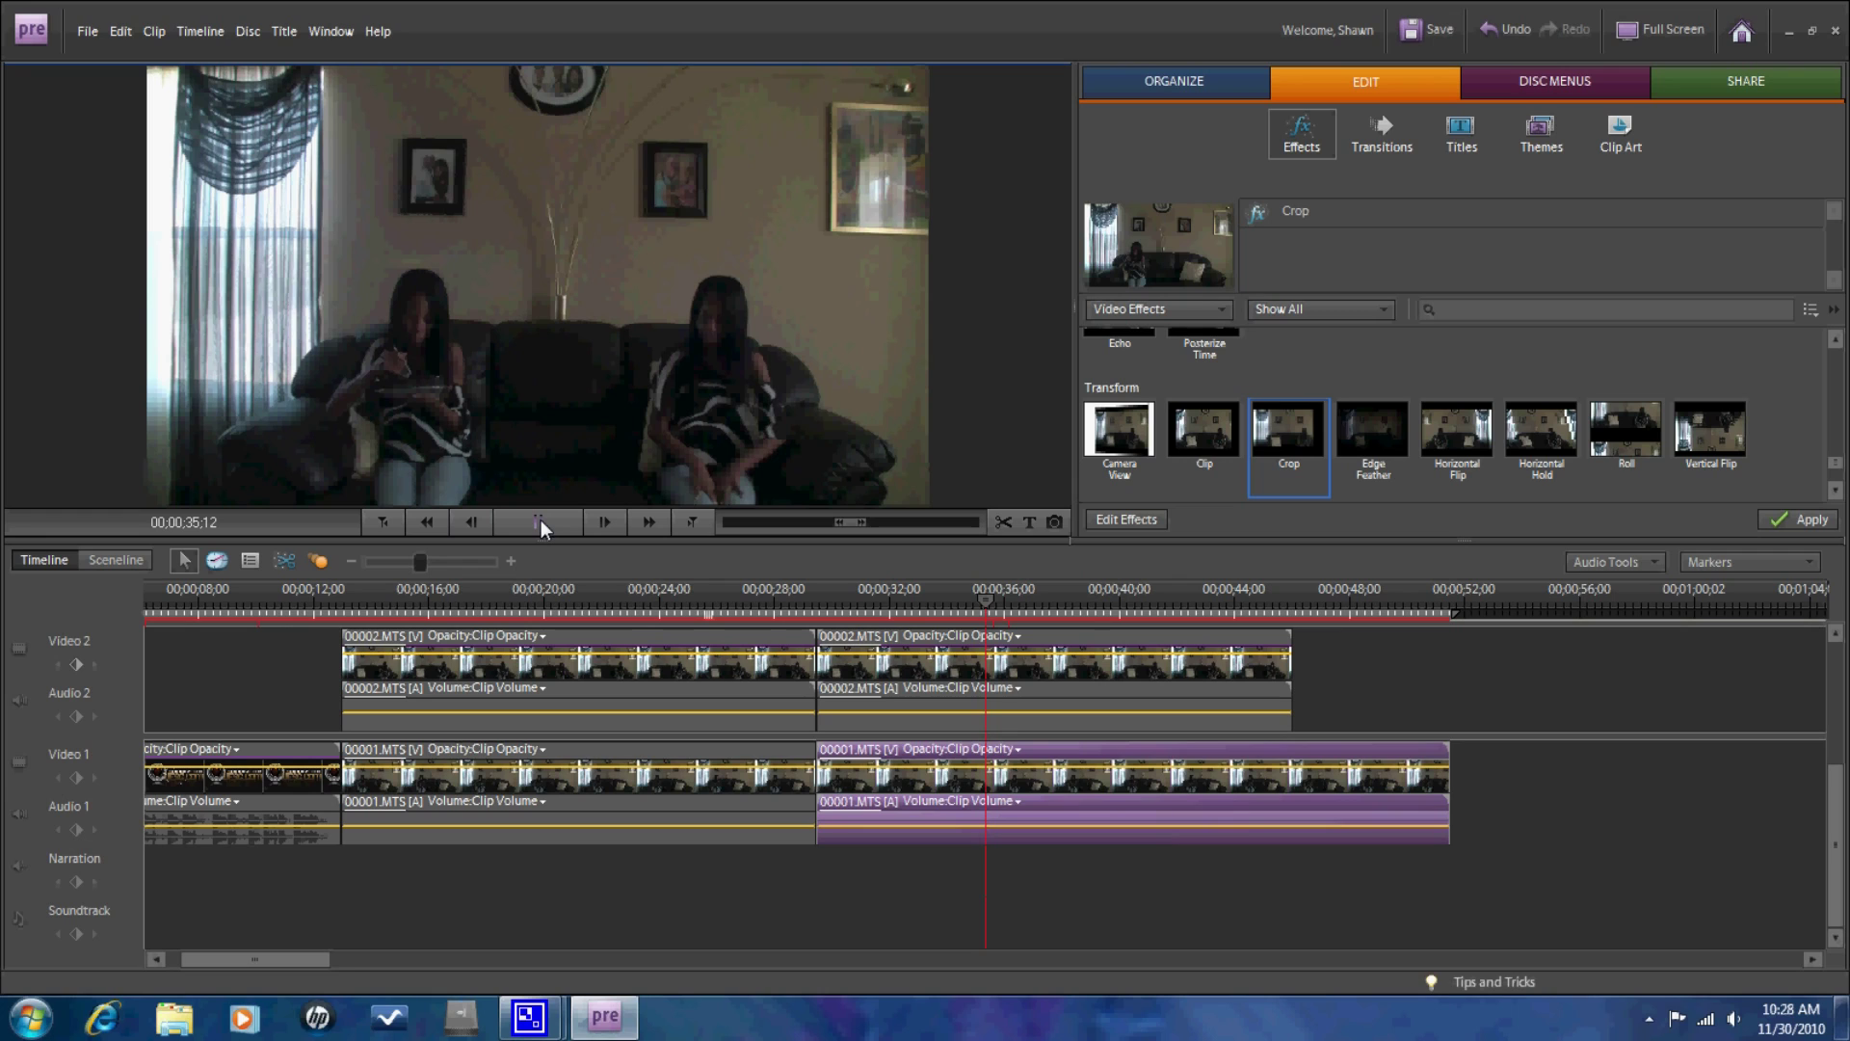
click(540, 521)
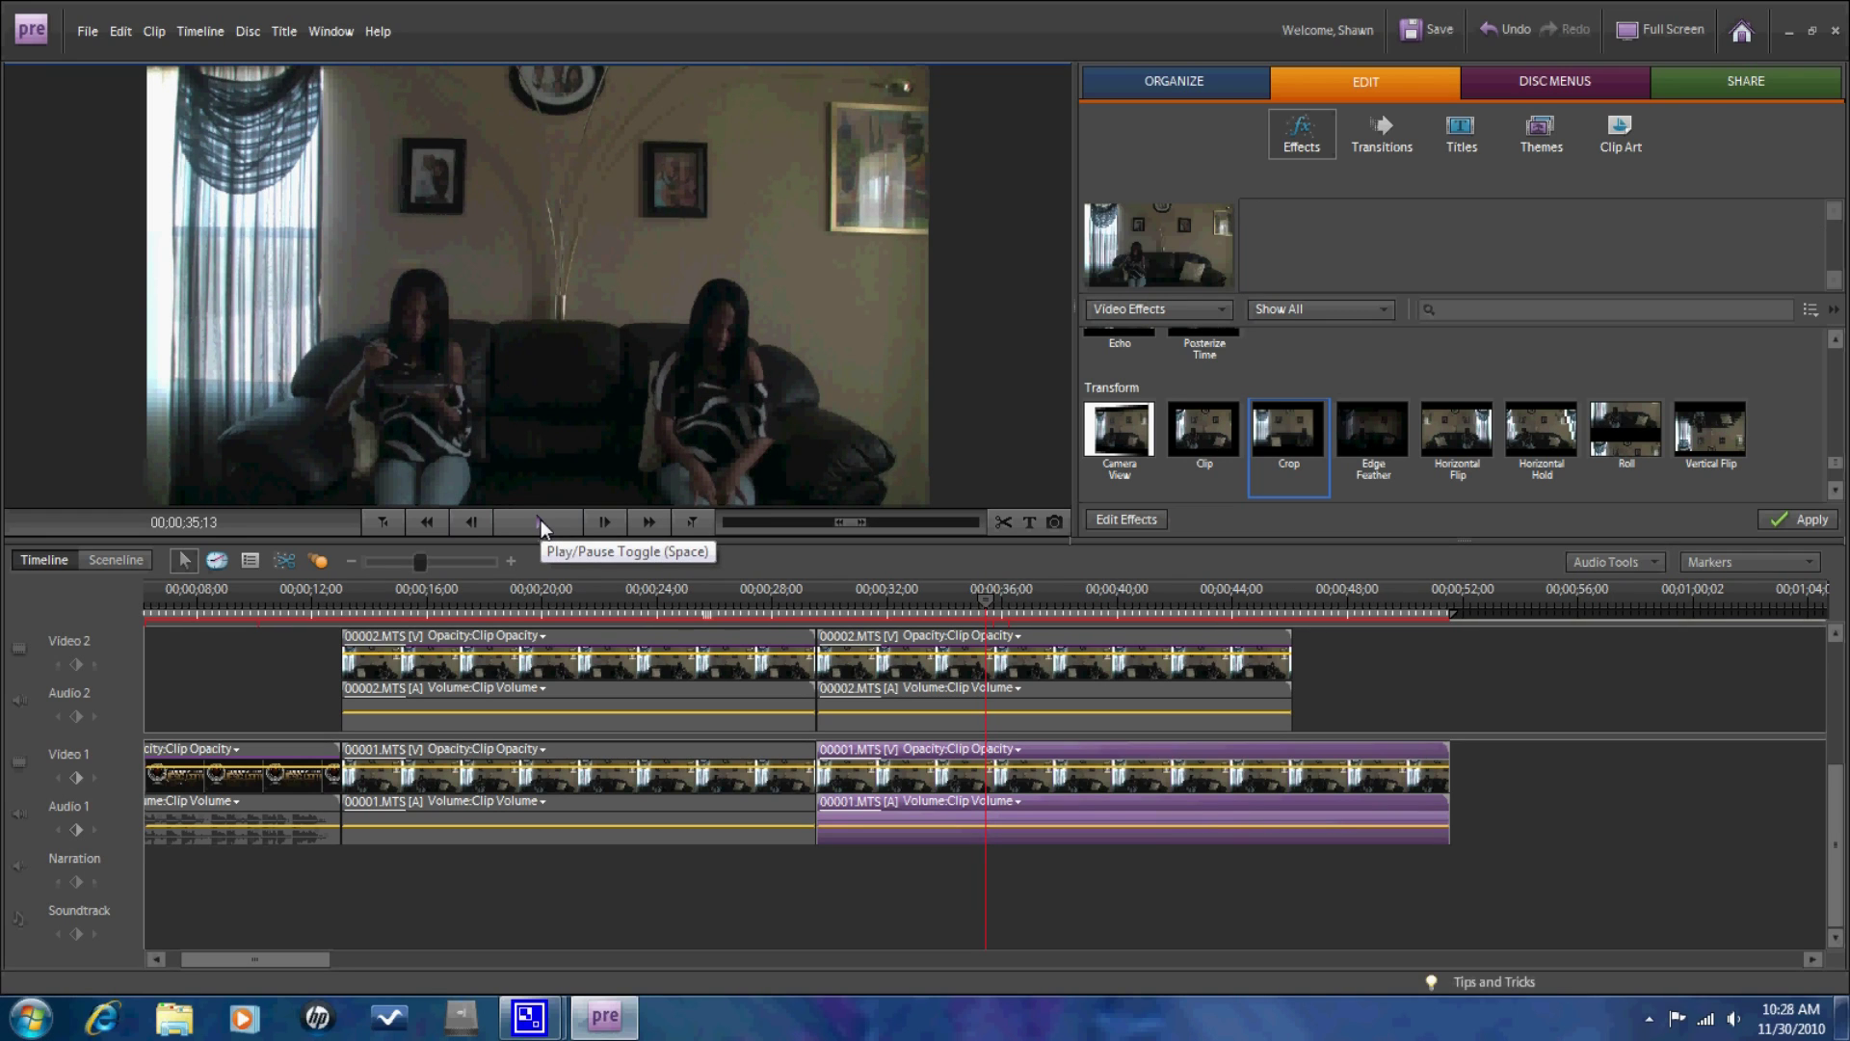